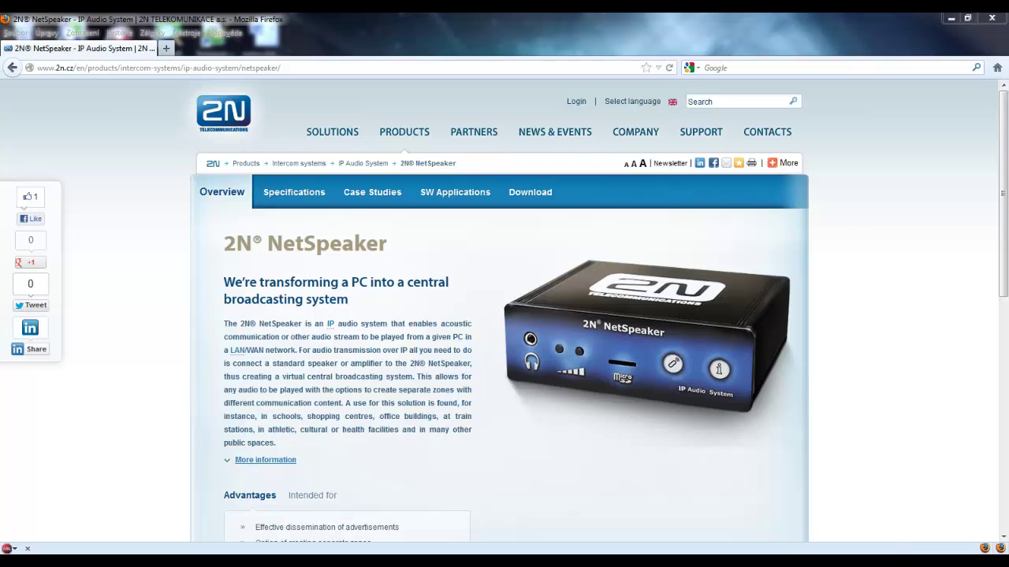
Open the 2N NetSpeaker Control Panel and connect to the NetSpeaker server at 127.0.0.1 with the prefilled login
{"action": "right_click", "coordinate": [904, 551]}
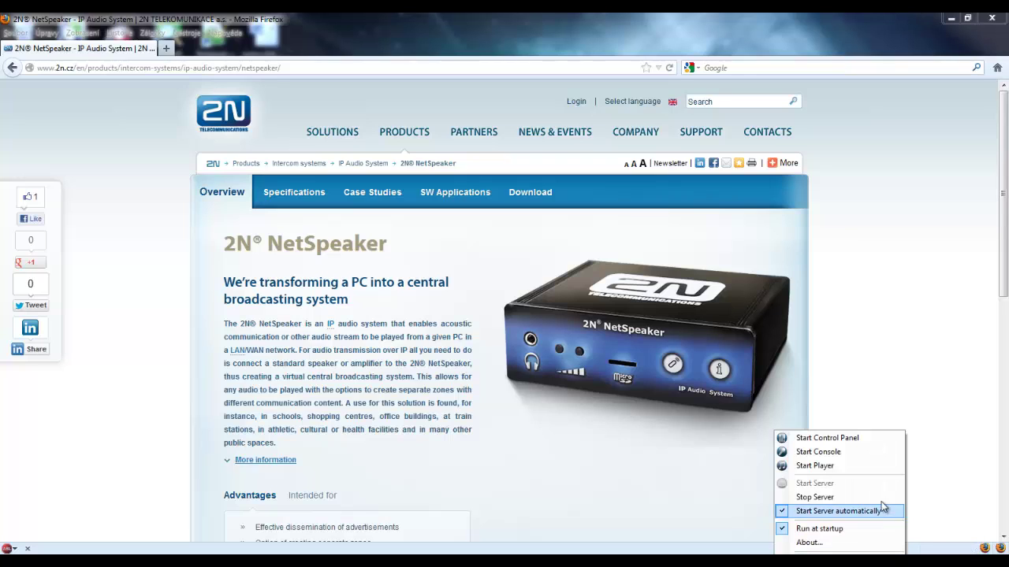
{"action": "left_click", "coordinate": [874, 440]}
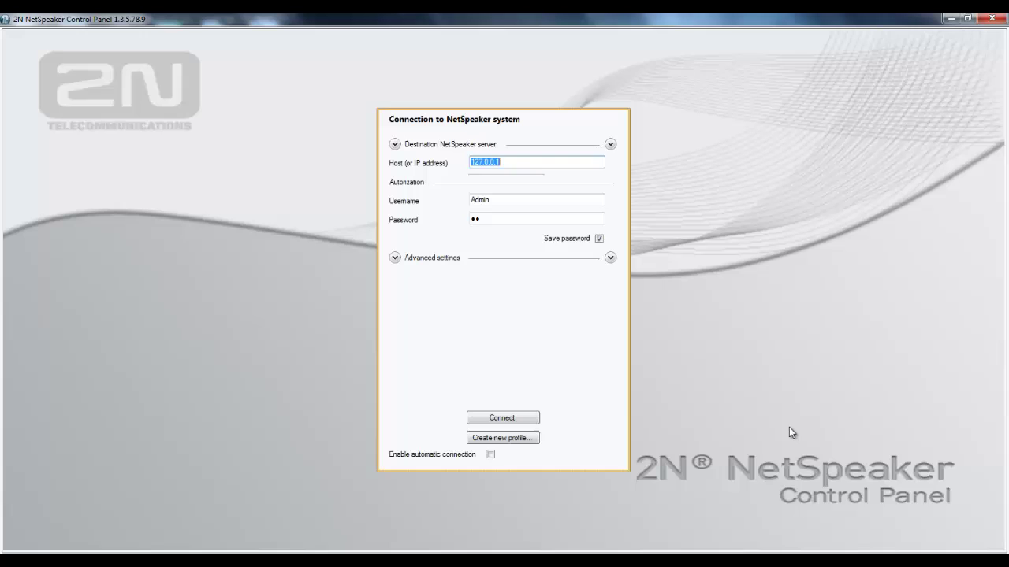
{"action": "left_click", "coordinate": [505, 418]}
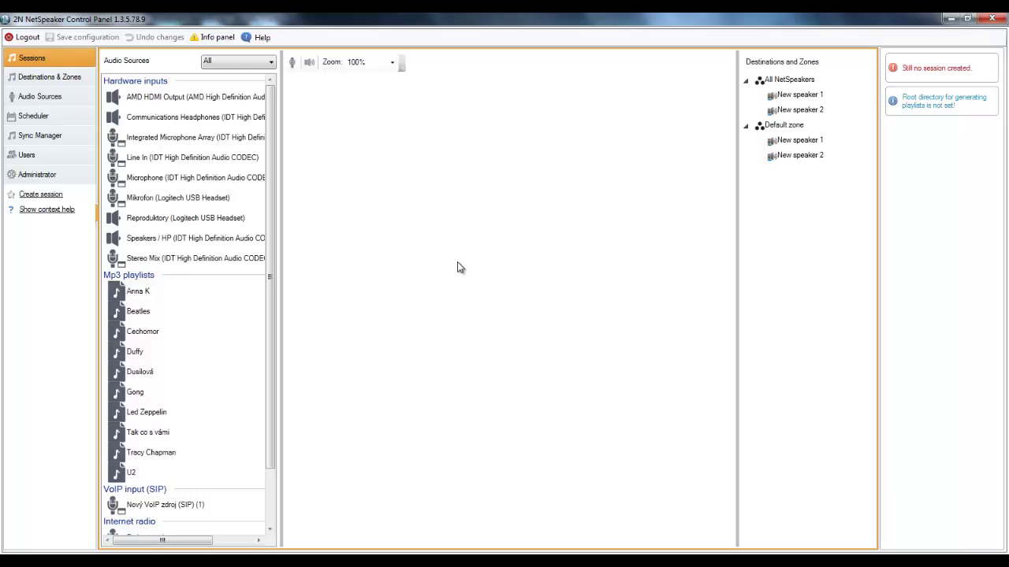
Check the SD card state in the properties of New speaker 1 and New speaker 2 under Destinations & Zones
{"action": "left_click", "coordinate": [63, 79]}
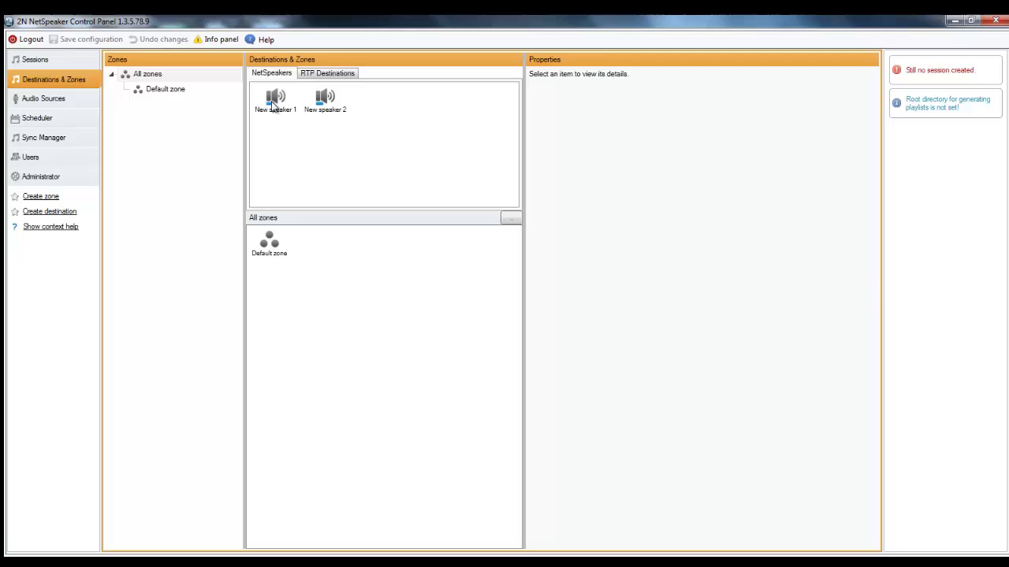
{"action": "mouse_move", "coordinate": [583, 221]}
{"action": "left_click", "coordinate": [272, 105]}
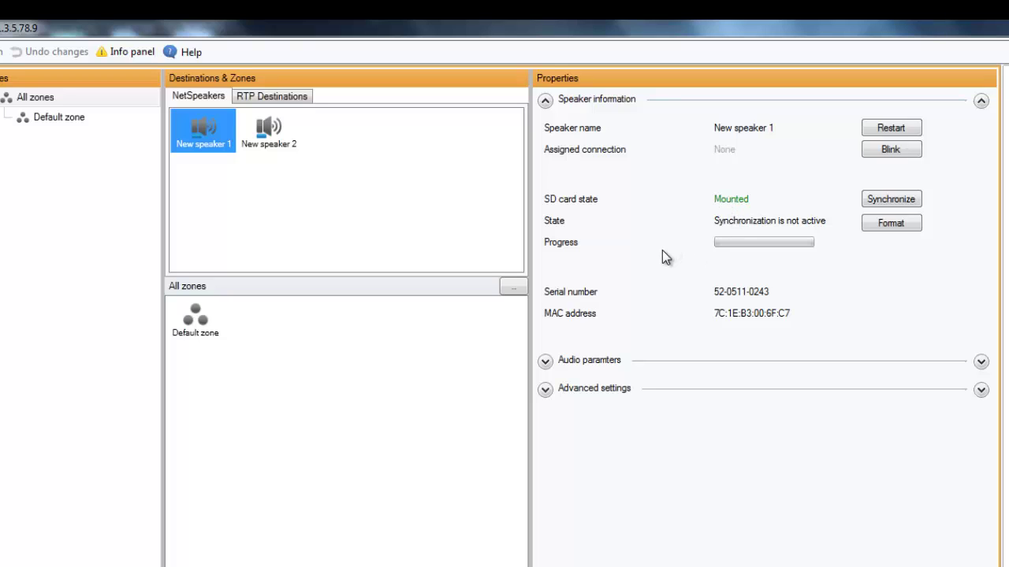
{"action": "left_click", "coordinate": [272, 130]}
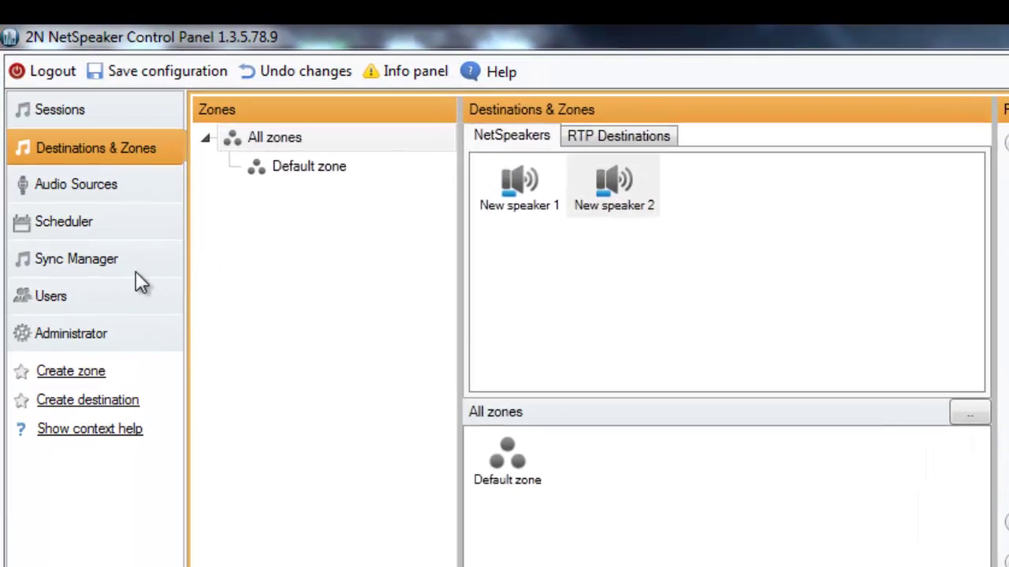
Add a new offline action in Sync Manager
{"action": "left_click", "coordinate": [103, 261]}
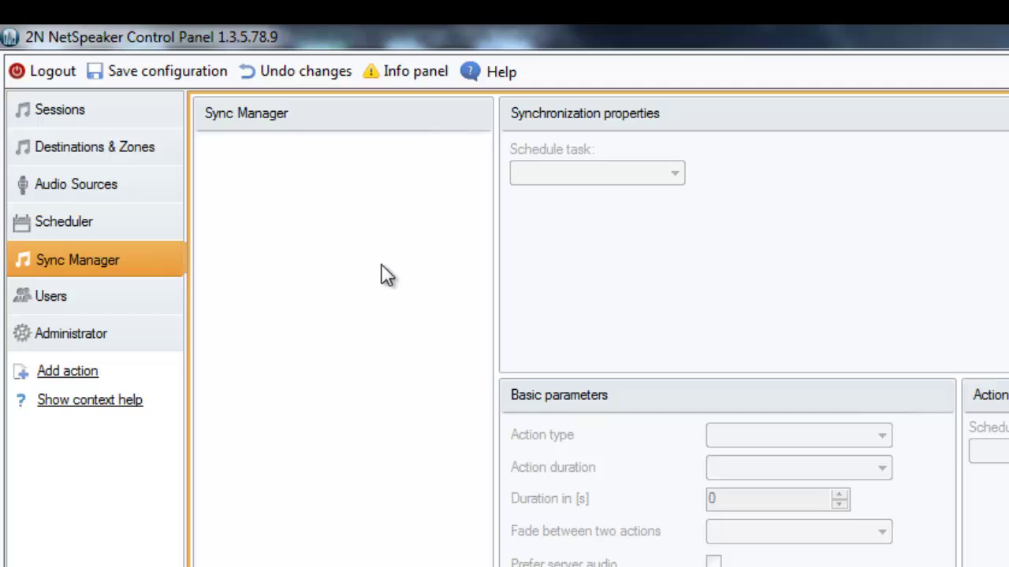
{"action": "right_click", "coordinate": [339, 246]}
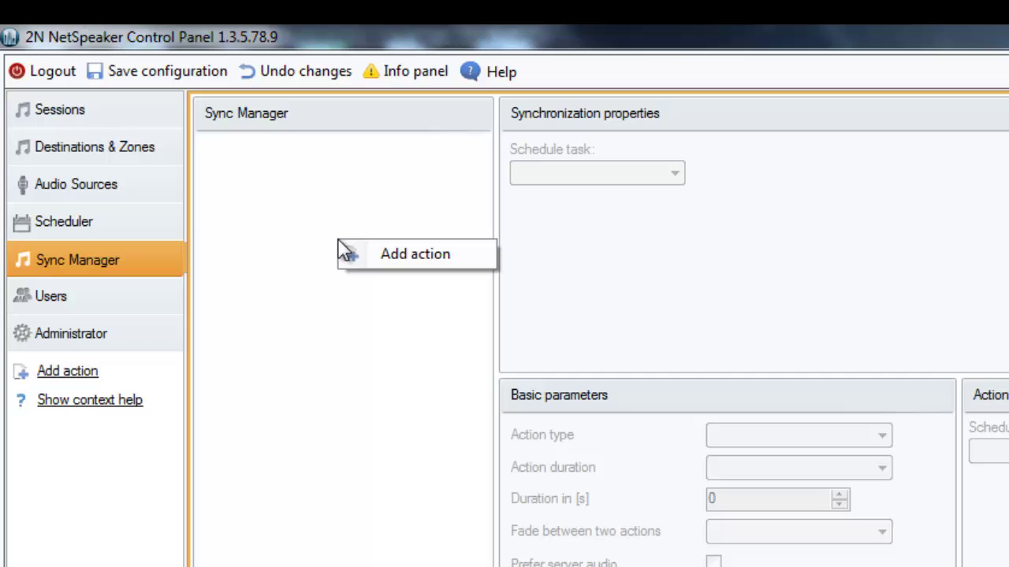
{"action": "left_click", "coordinate": [386, 259]}
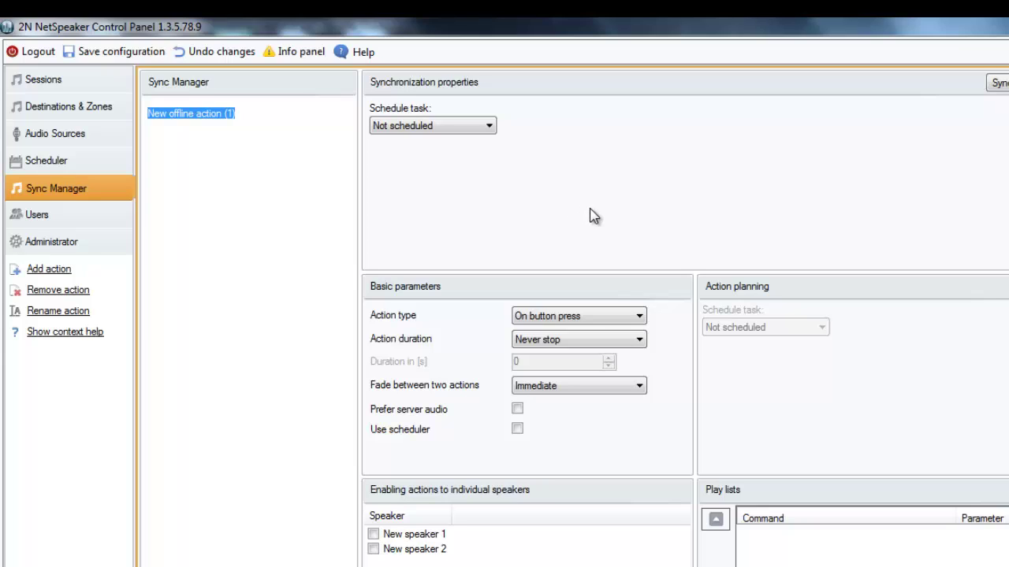
Set the action type to On time and its duration to Repeat n-times with a repeat count of 1, keeping the Immediate fade
{"action": "left_click", "coordinate": [640, 319]}
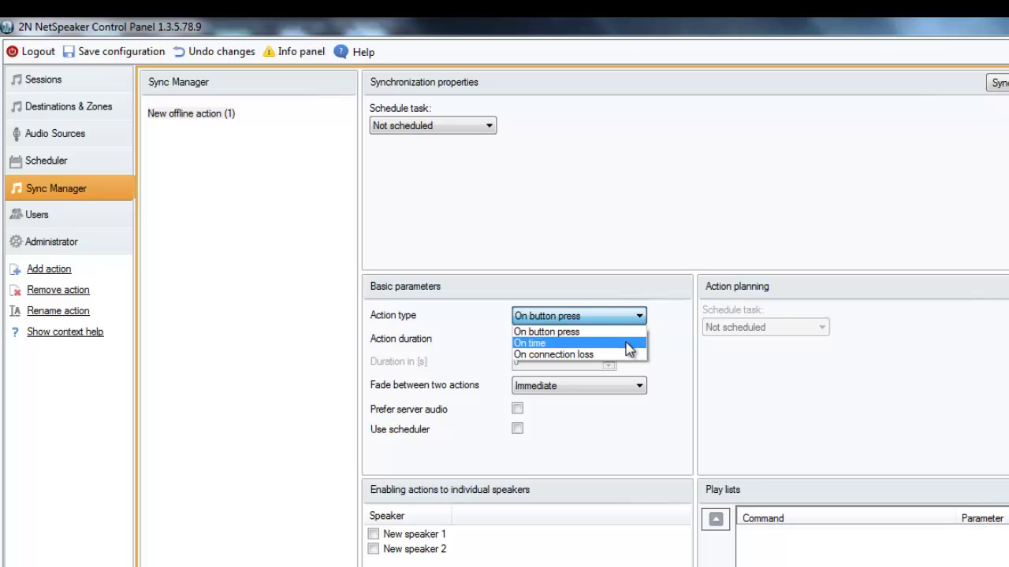
{"action": "left_click", "coordinate": [630, 345]}
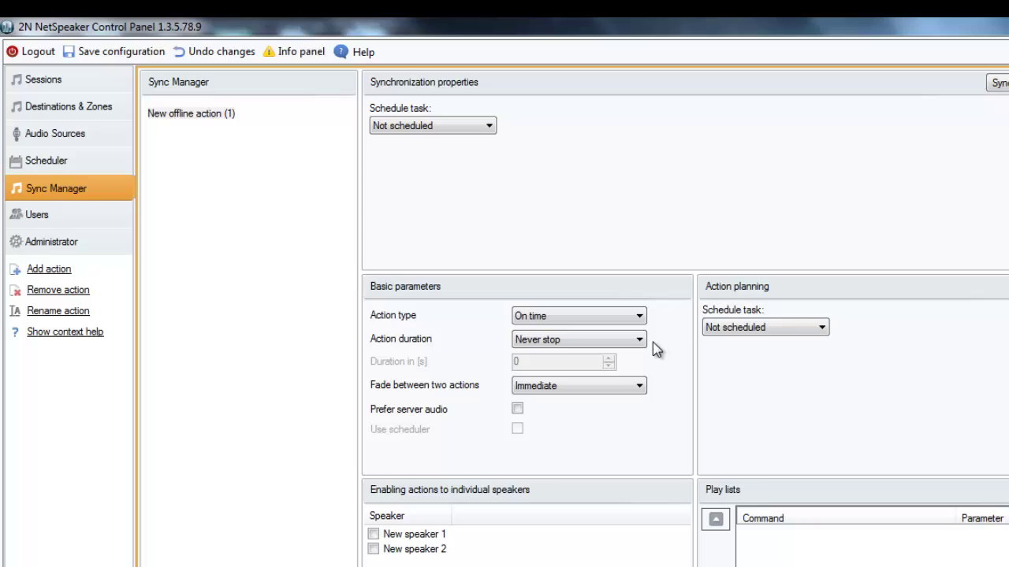
{"action": "left_click", "coordinate": [639, 345]}
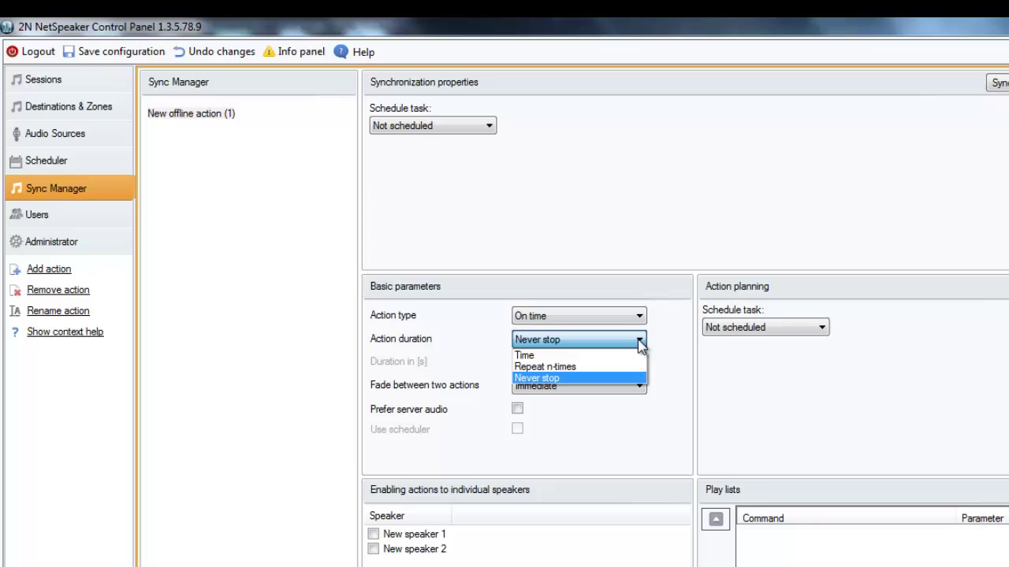
{"action": "left_click", "coordinate": [629, 369]}
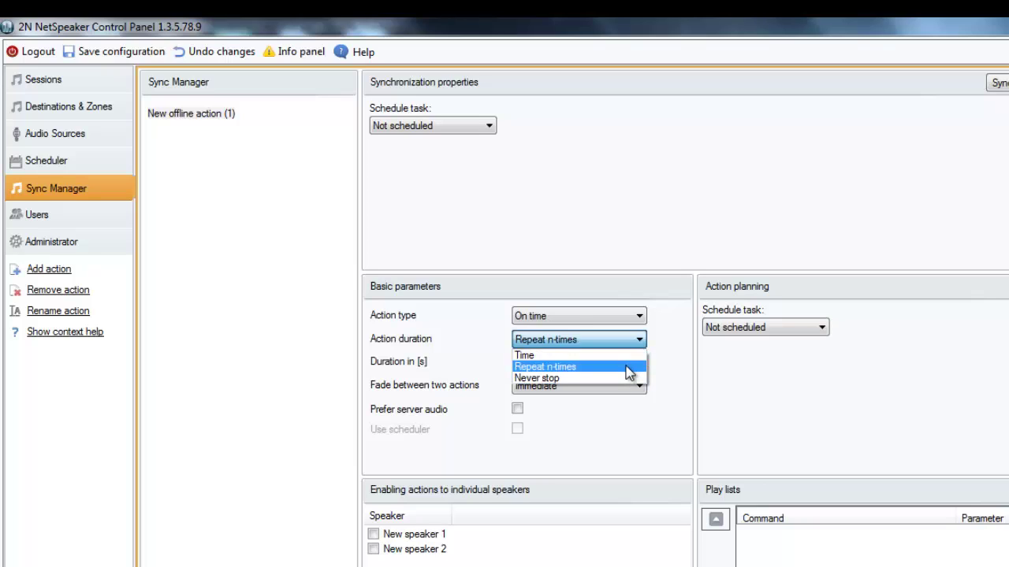
{"action": "left_click", "coordinate": [626, 366]}
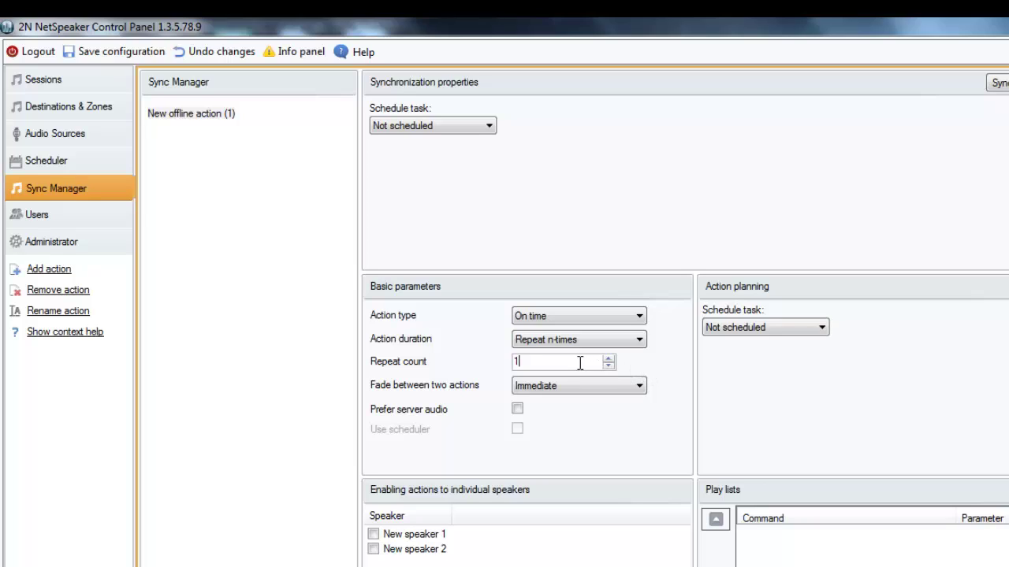
{"action": "left_click", "coordinate": [640, 386]}
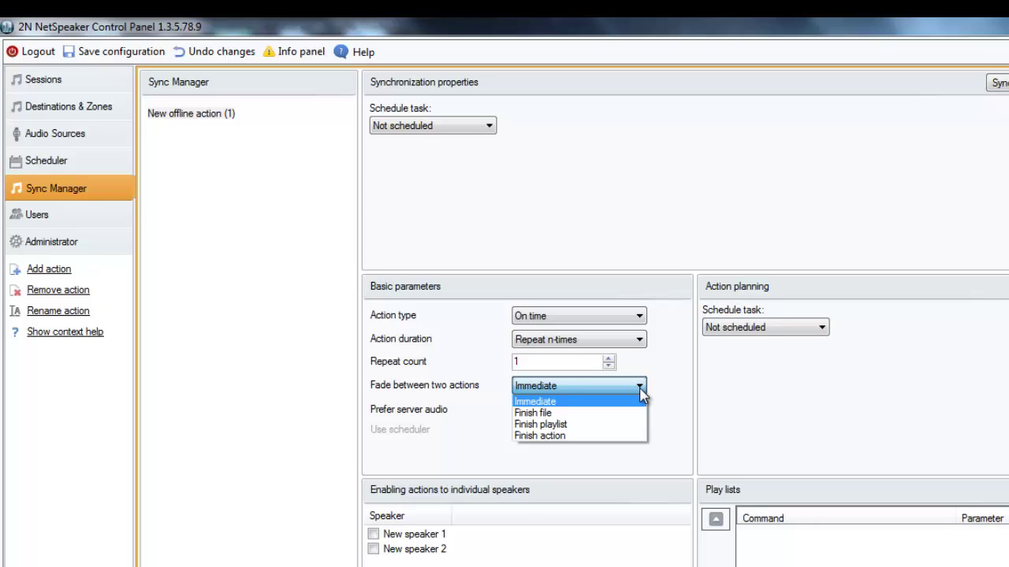
{"action": "left_click", "coordinate": [640, 388]}
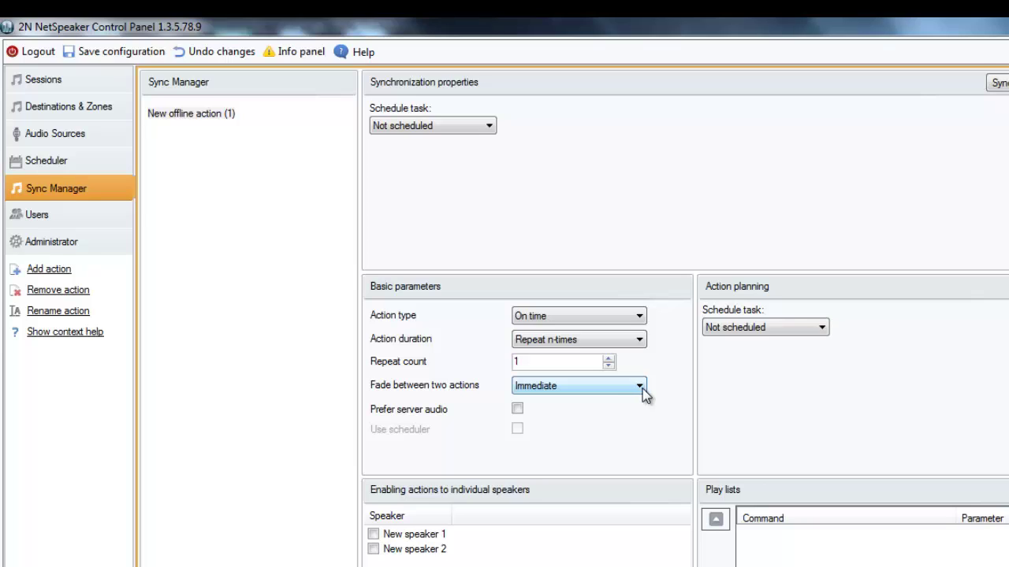
Schedule the action daily at 12:15 and enable it for New speaker 1 and New speaker 2
{"action": "left_click", "coordinate": [822, 331]}
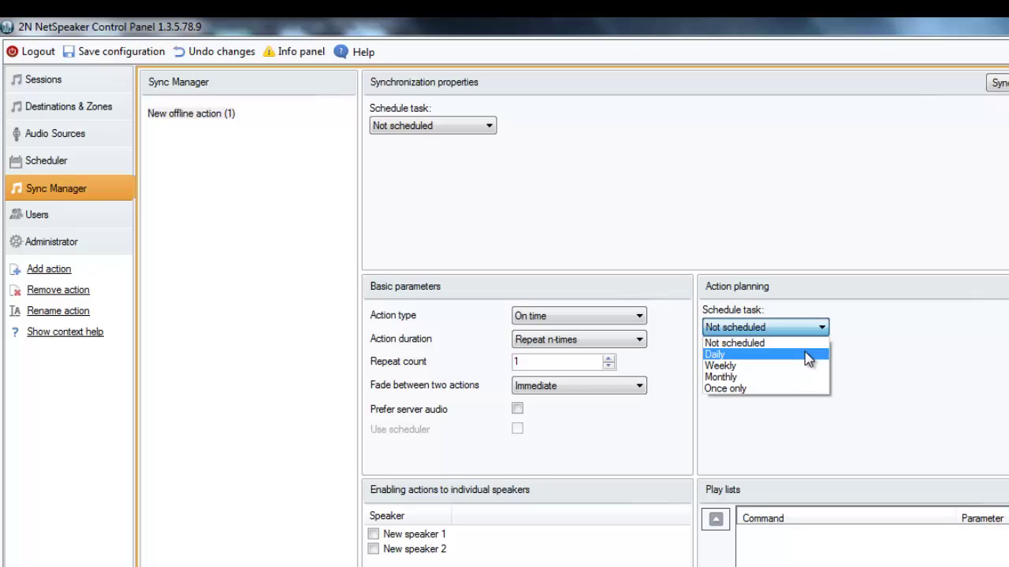
{"action": "left_click", "coordinate": [808, 356]}
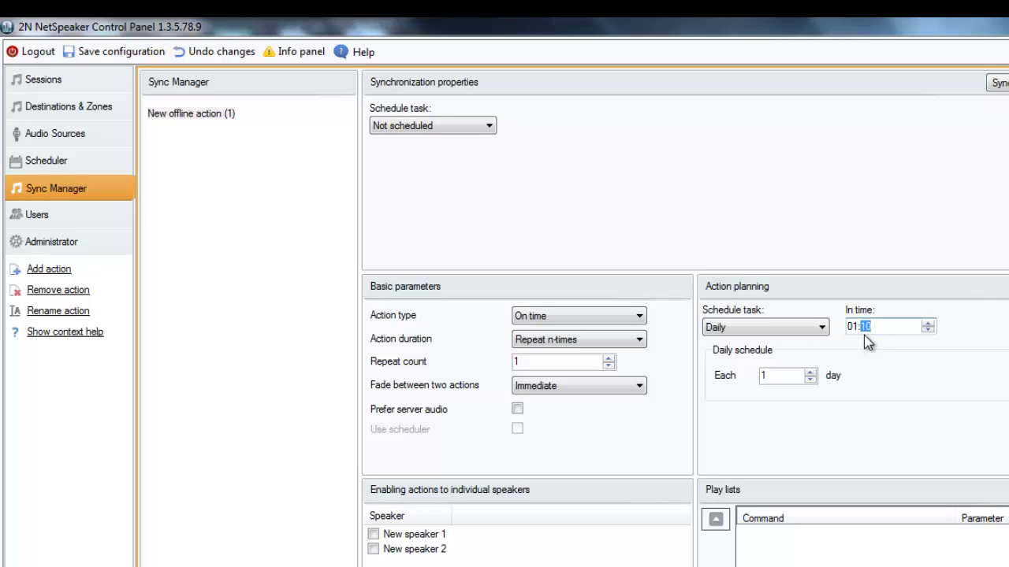
{"action": "key", "text": "Left"}
{"action": "key", "text": "Right"}
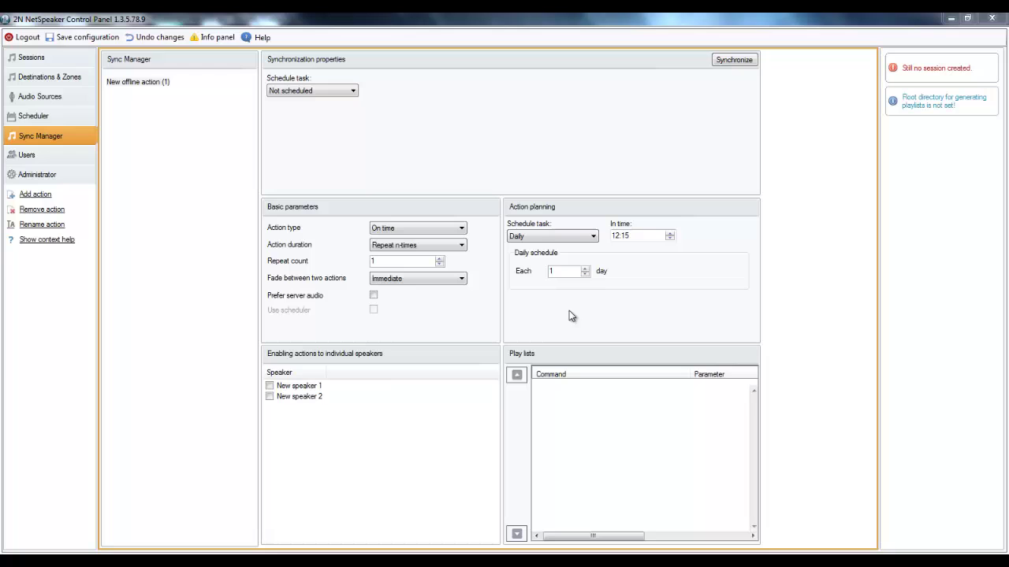
{"action": "left_click", "coordinate": [269, 386]}
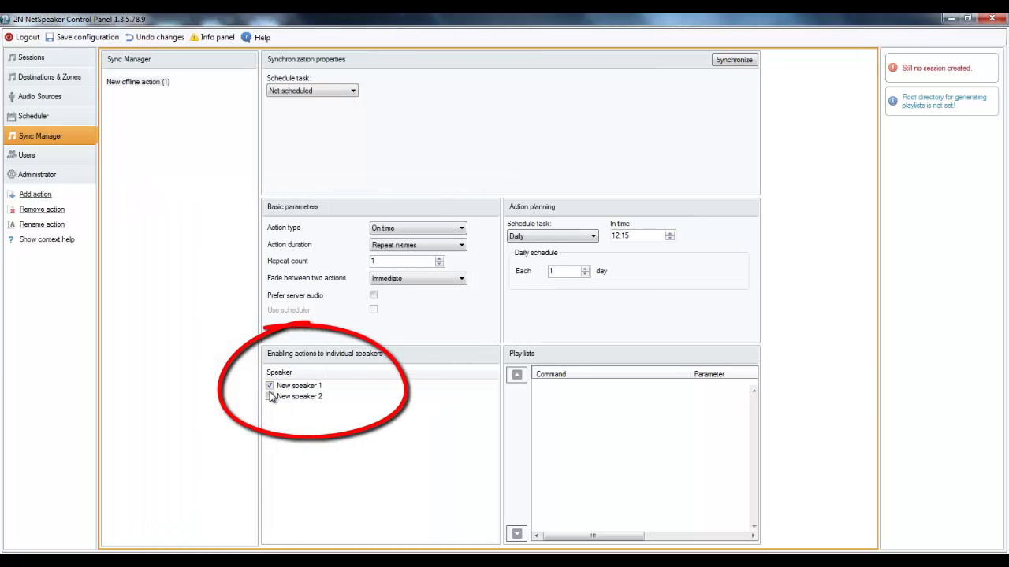
{"action": "left_click", "coordinate": [270, 396]}
Add a Playlist command with the Gong playlist as its parameter to the action's play lists
{"action": "right_click", "coordinate": [565, 396]}
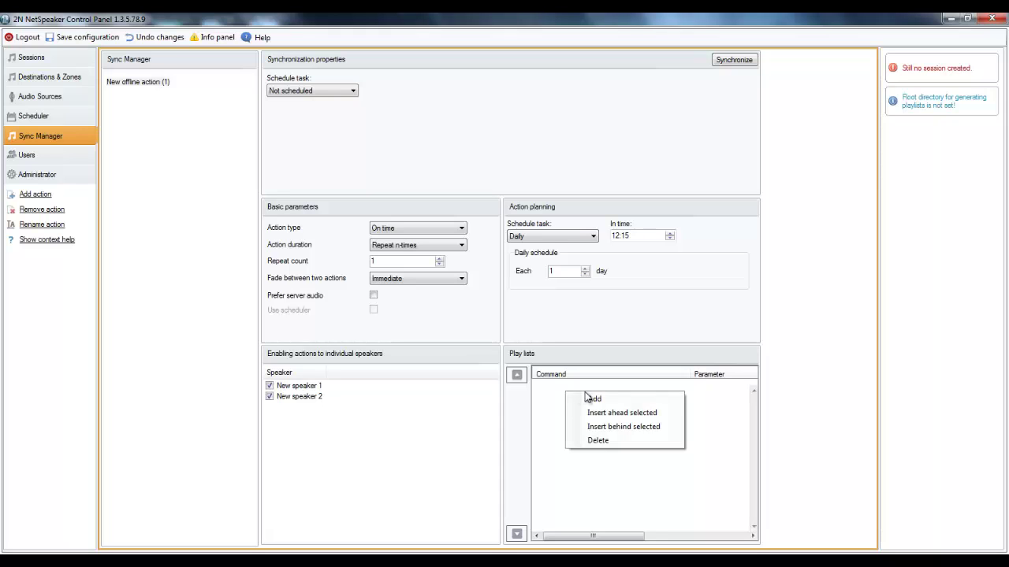
{"action": "left_click", "coordinate": [594, 399]}
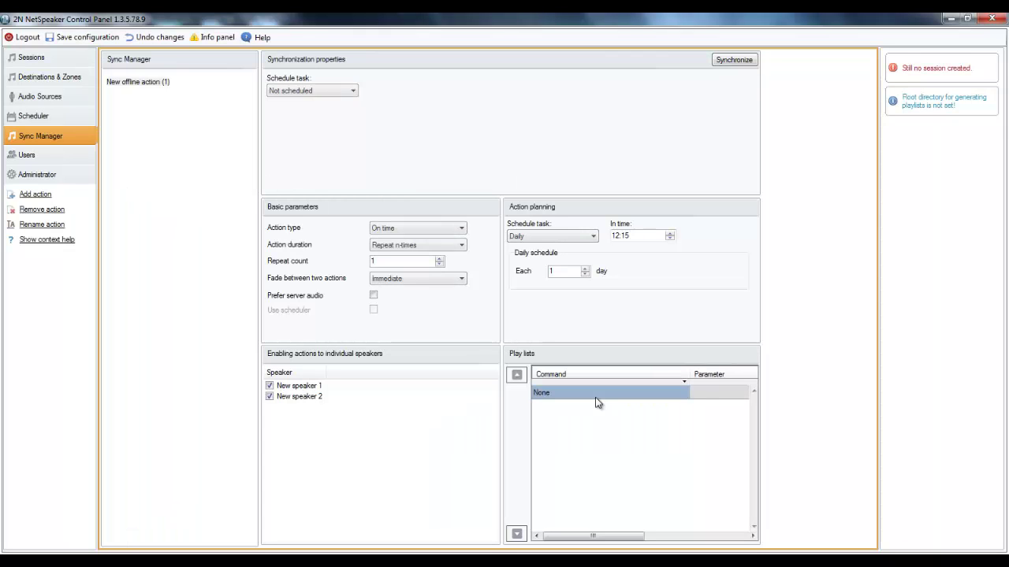
{"action": "left_click", "coordinate": [678, 398]}
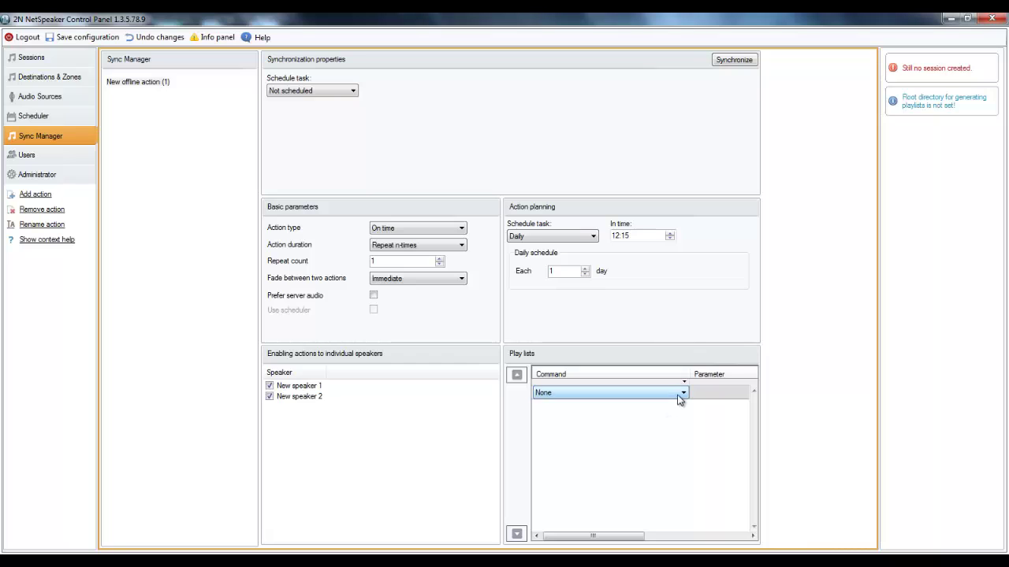
{"action": "left_click", "coordinate": [683, 393]}
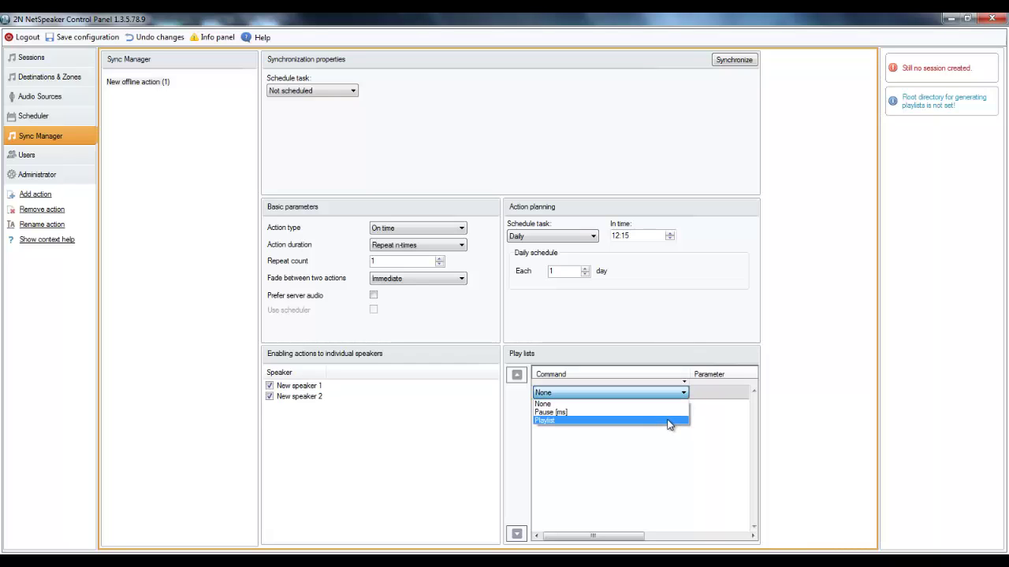
{"action": "left_click", "coordinate": [668, 420]}
{"action": "left_click", "coordinate": [725, 396]}
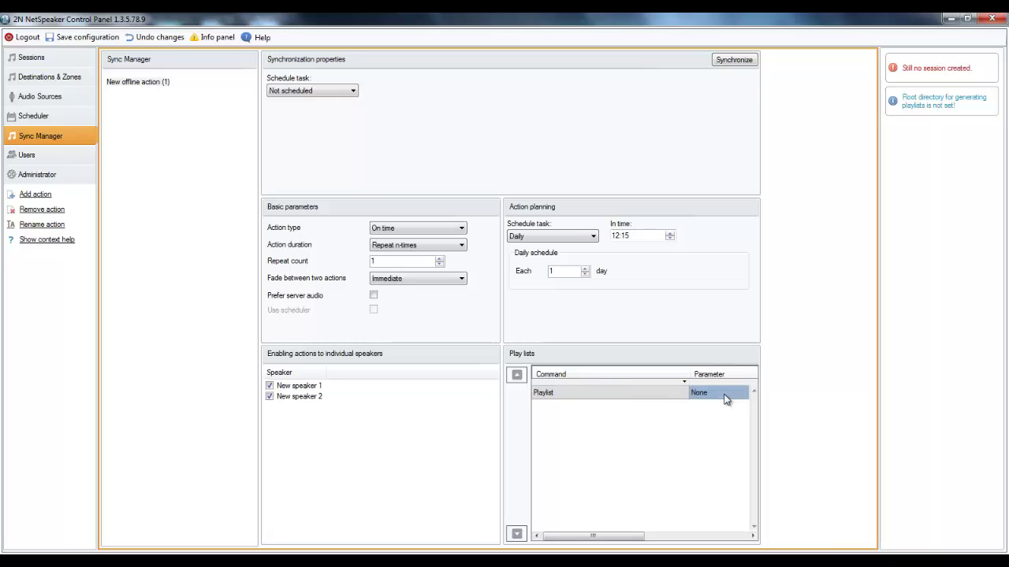
{"action": "left_click", "coordinate": [750, 397]}
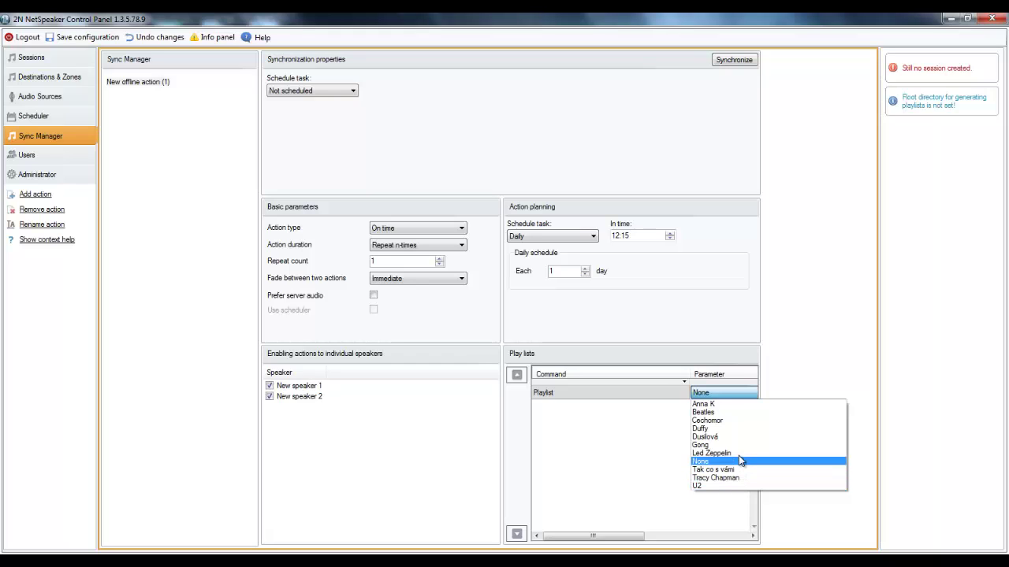
{"action": "left_click", "coordinate": [741, 446]}
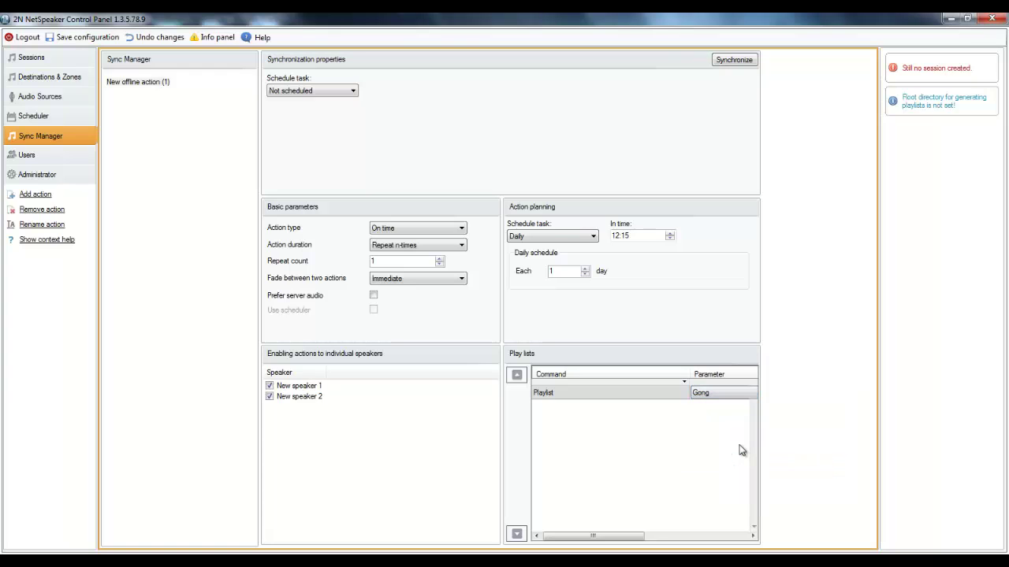
Add a Pause [ms] command of 10000 after the Gong playlist
{"action": "right_click", "coordinate": [617, 427]}
{"action": "left_click", "coordinate": [635, 431]}
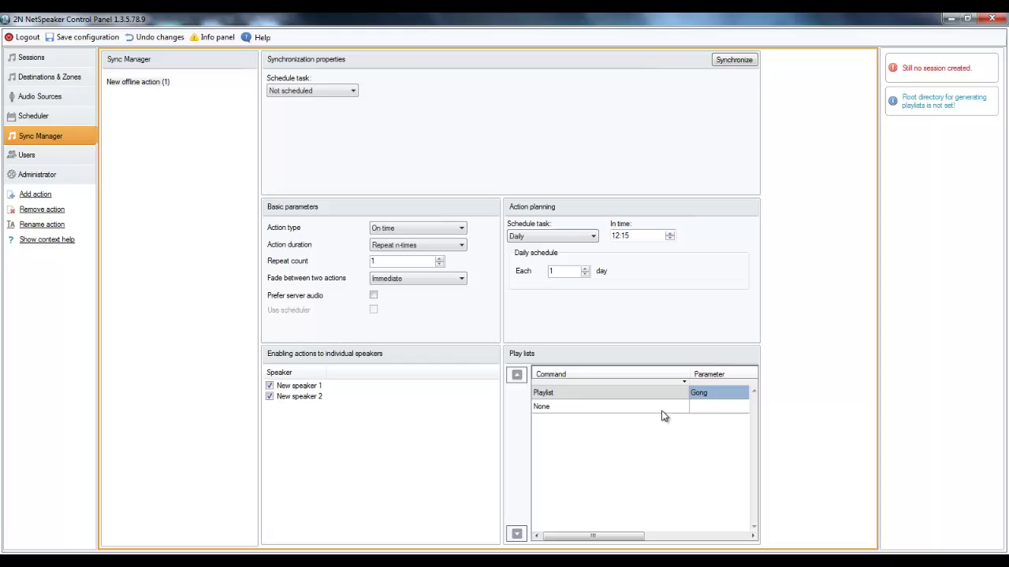
{"action": "left_click", "coordinate": [666, 408]}
{"action": "left_click", "coordinate": [680, 409]}
{"action": "left_click", "coordinate": [682, 408]}
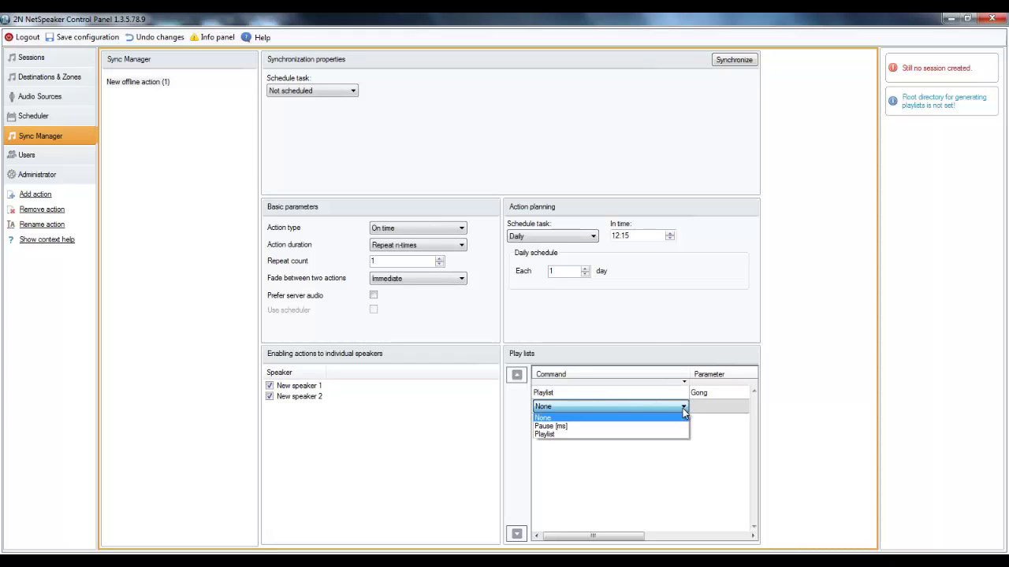
{"action": "left_click", "coordinate": [670, 425]}
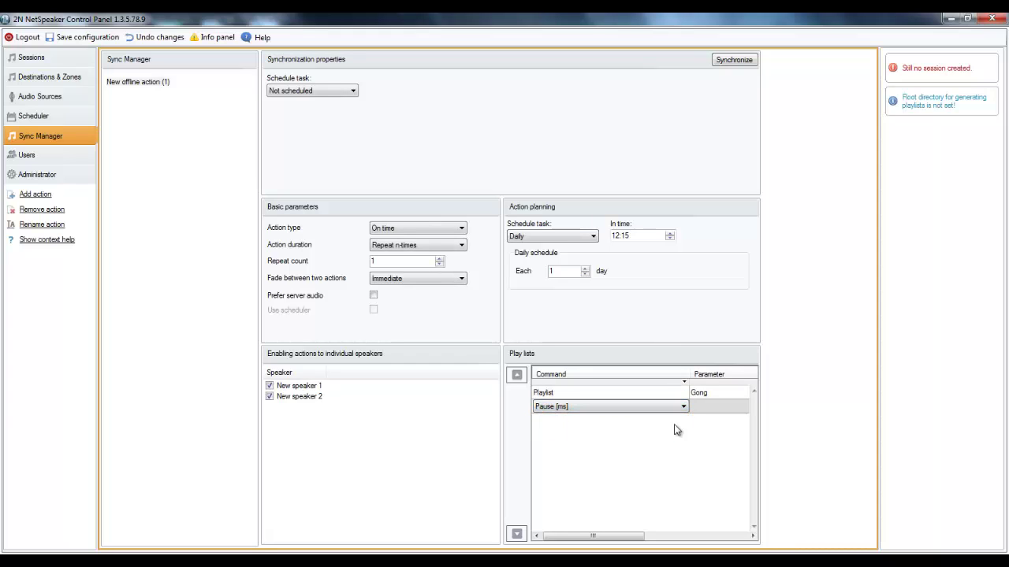
{"action": "left_click", "coordinate": [717, 409]}
{"action": "left_click", "coordinate": [714, 408]}
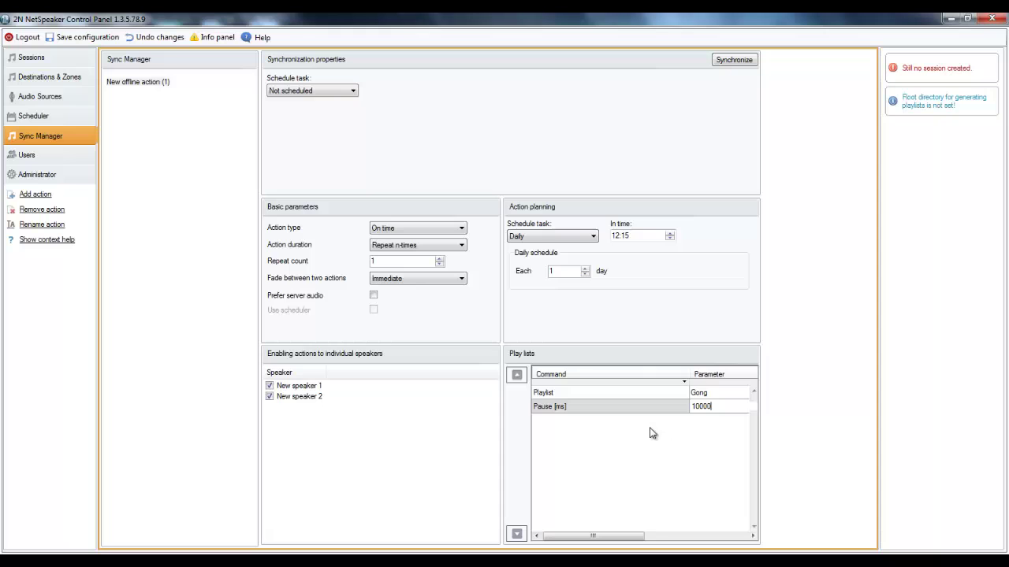
{"action": "key", "text": "Return"}
Add a Playlist command with the U2 playlist after the 10000 ms pause and save the configuration
{"action": "right_click", "coordinate": [612, 430]}
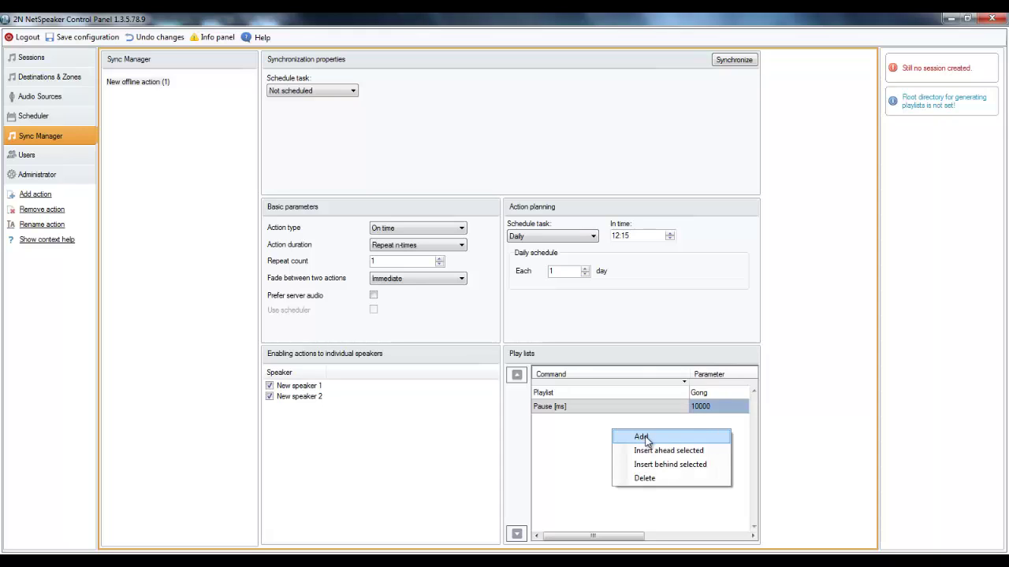
{"action": "left_click", "coordinate": [641, 437]}
{"action": "left_click", "coordinate": [653, 421]}
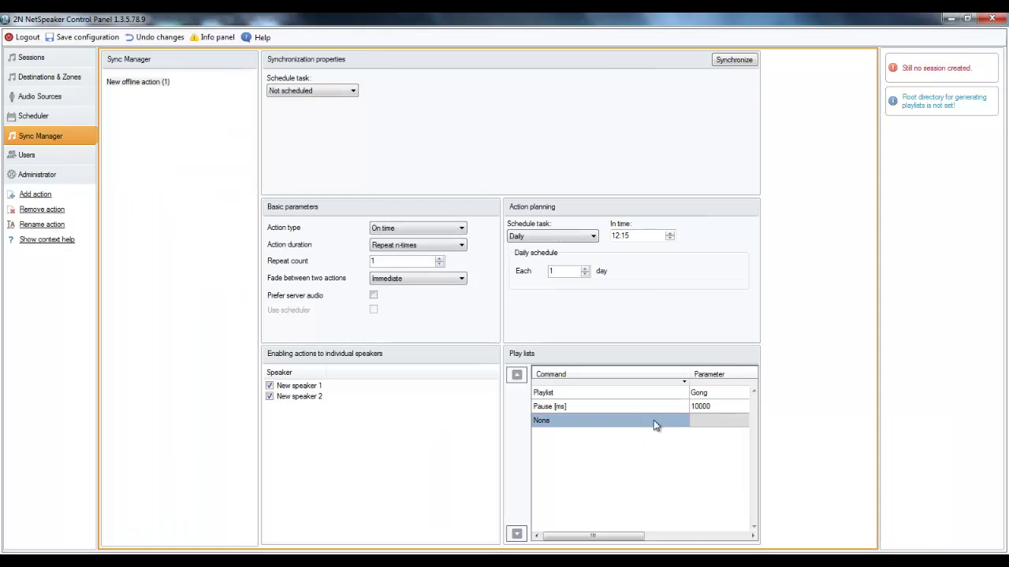
{"action": "left_click", "coordinate": [670, 424]}
{"action": "left_click", "coordinate": [670, 424]}
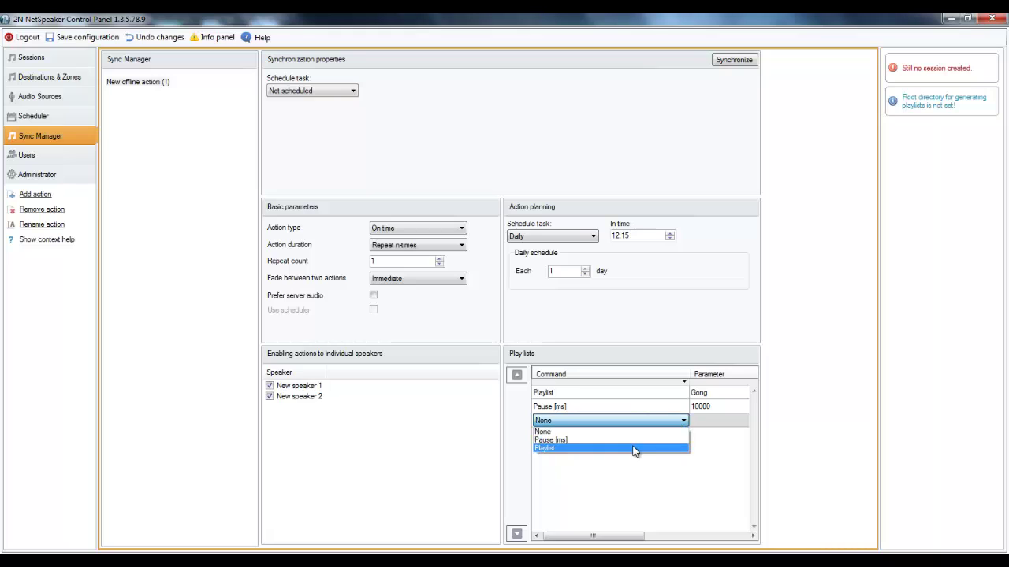
{"action": "left_click", "coordinate": [635, 442]}
{"action": "left_click", "coordinate": [704, 419]}
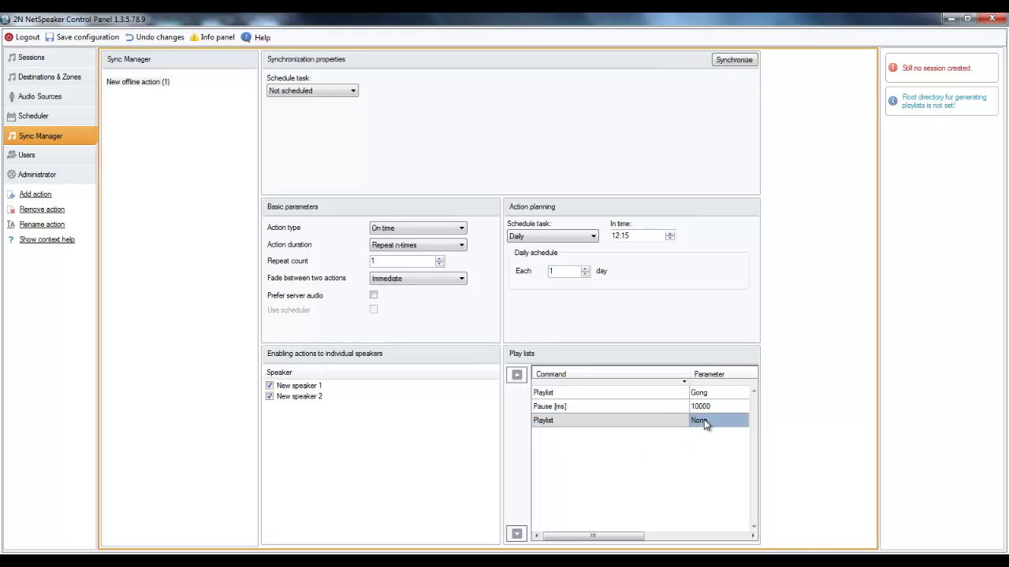
{"action": "left_click", "coordinate": [714, 420]}
{"action": "left_click", "coordinate": [717, 422]}
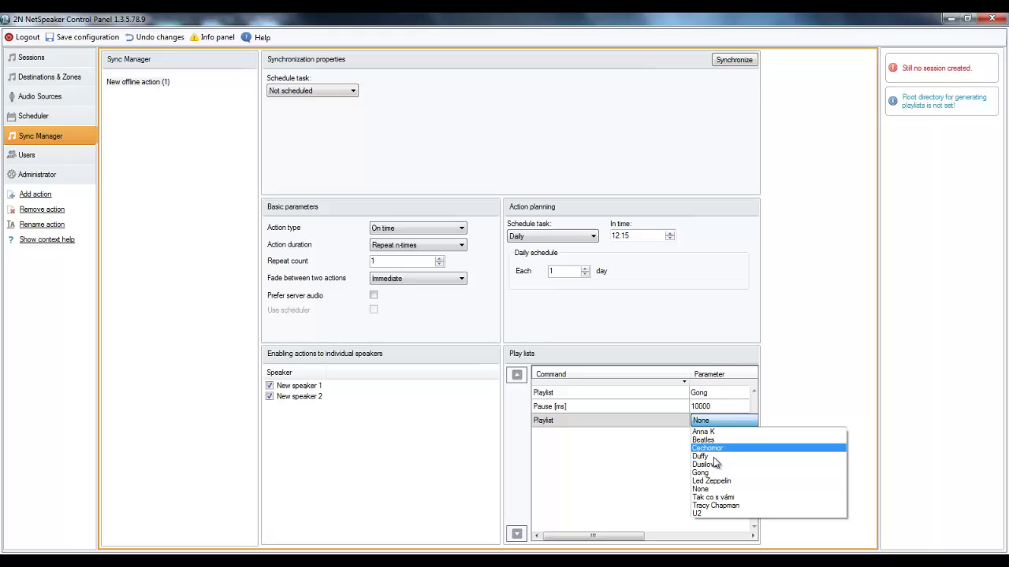
{"action": "left_click", "coordinate": [717, 514]}
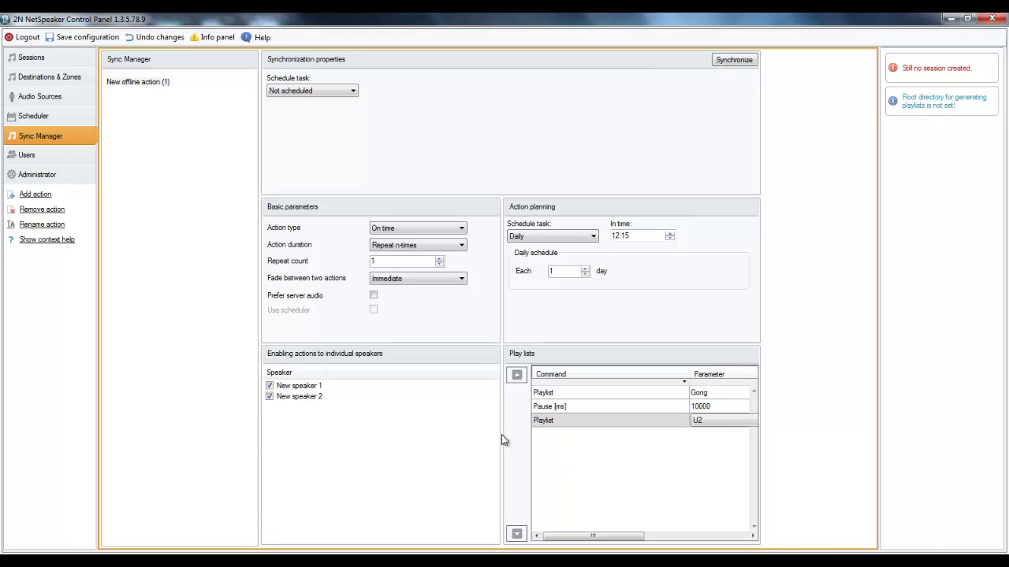
{"action": "left_click", "coordinate": [99, 39]}
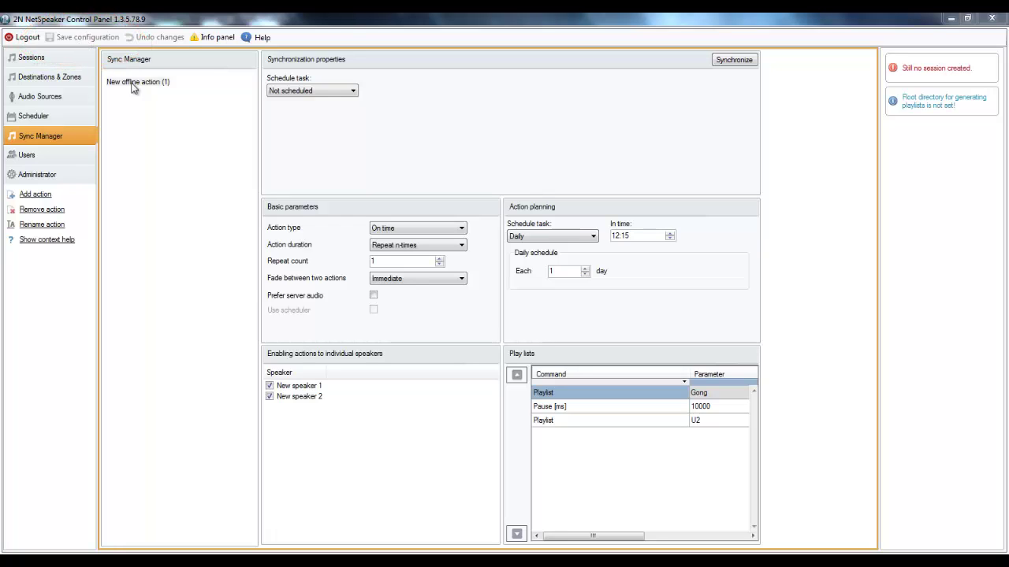
Try the Daily, Weekly, Monthly and Once only synchronization schedules, and return the synchronization task to Not scheduled
{"action": "left_click", "coordinate": [352, 93]}
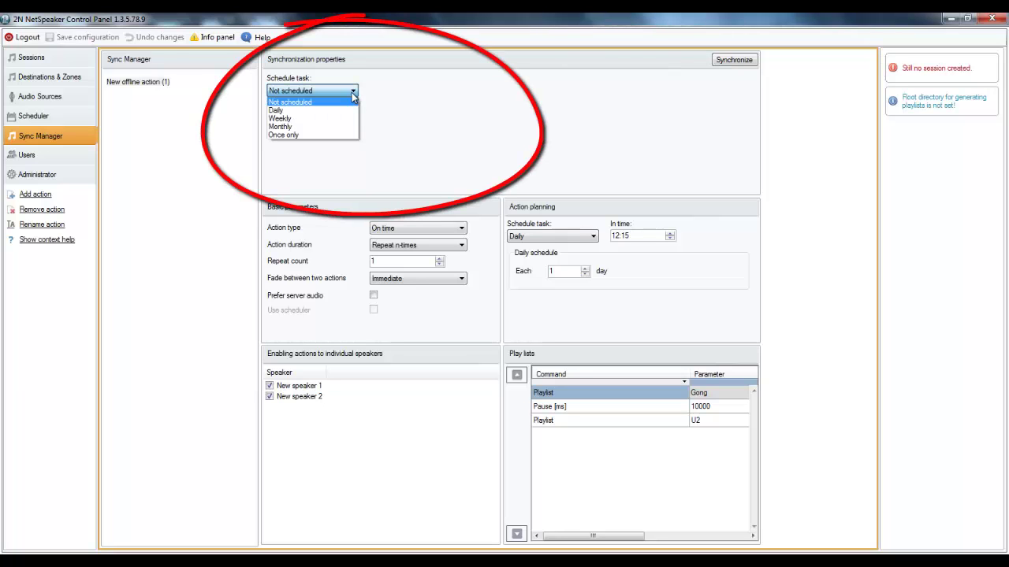
{"action": "left_click", "coordinate": [344, 111]}
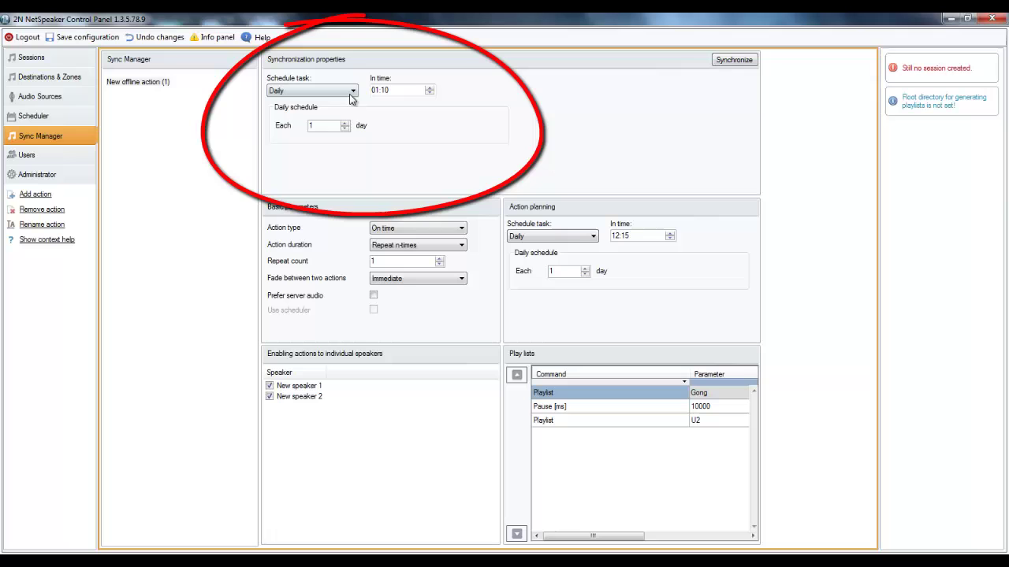
{"action": "left_click", "coordinate": [351, 92]}
{"action": "left_click", "coordinate": [344, 123]}
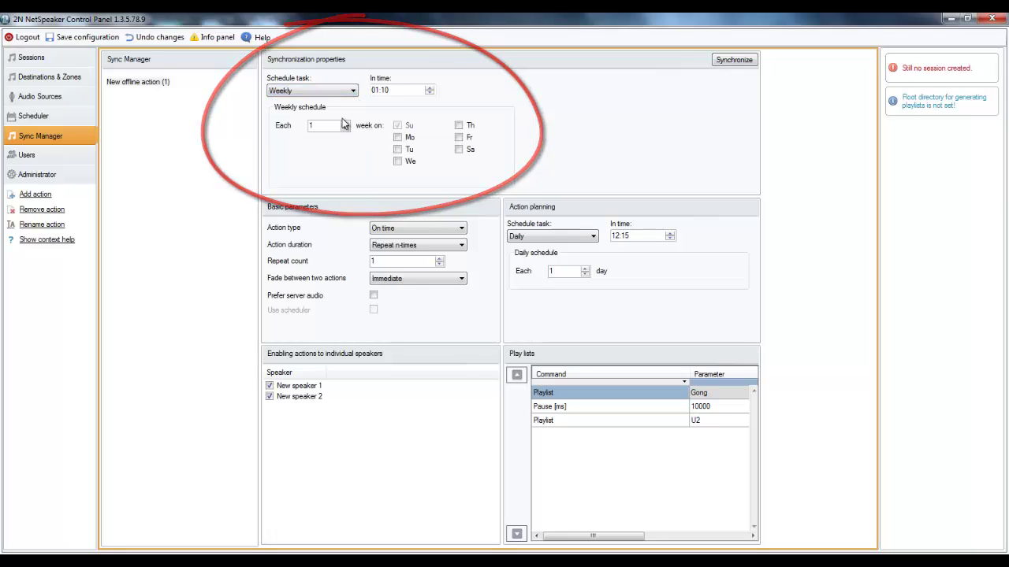
{"action": "left_click", "coordinate": [353, 91]}
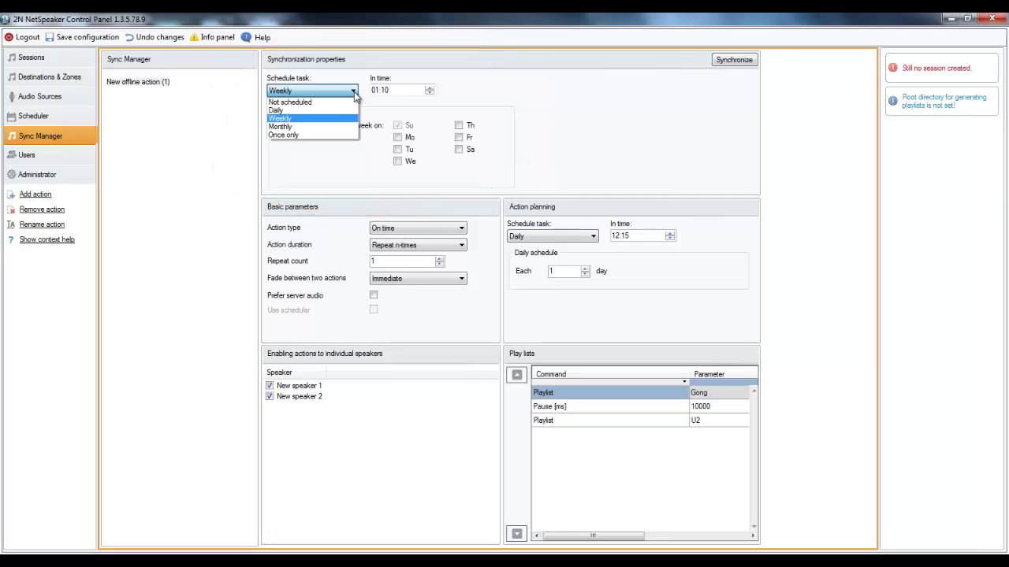
{"action": "left_click", "coordinate": [343, 132]}
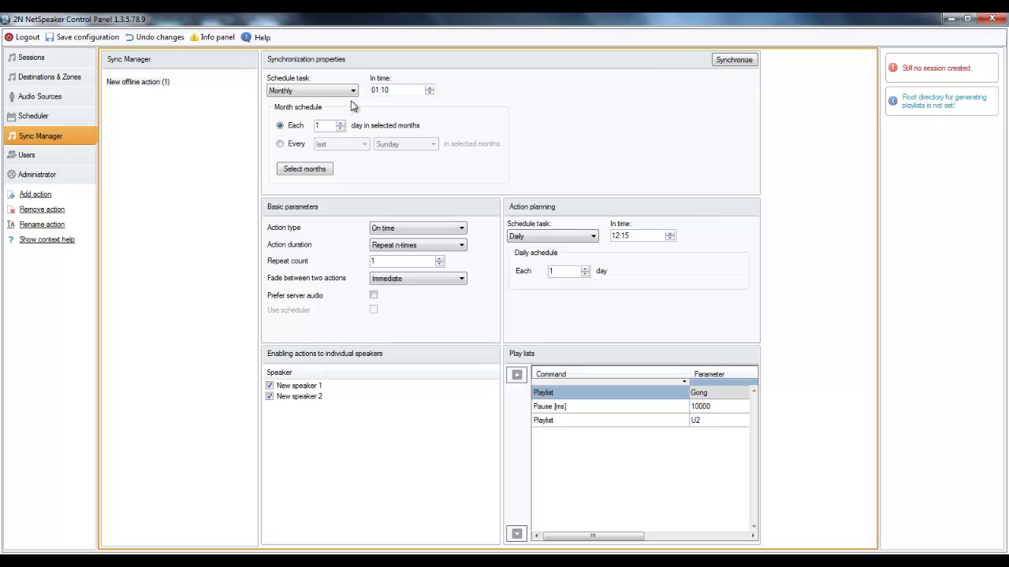
{"action": "left_click", "coordinate": [352, 92]}
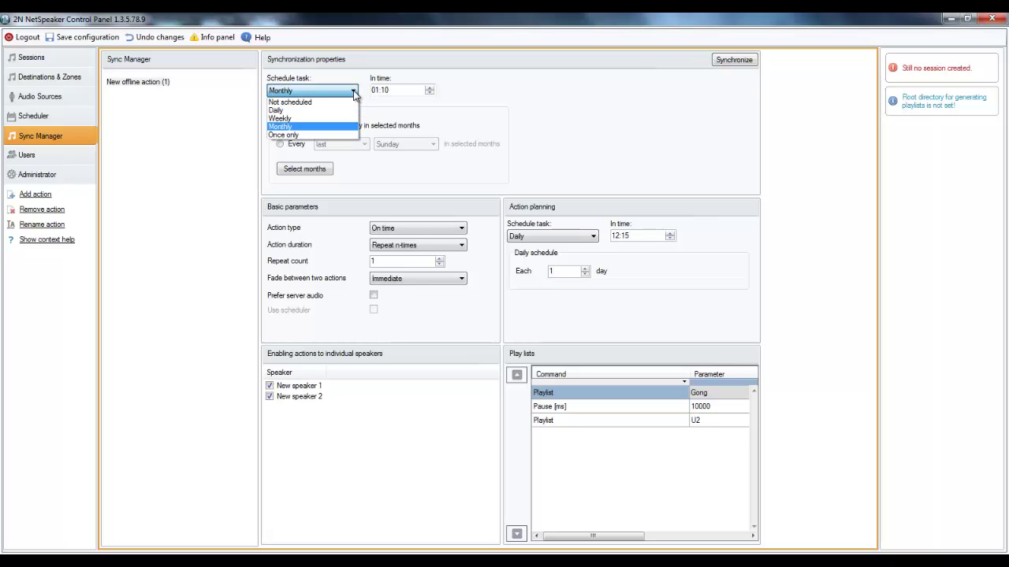
{"action": "left_click", "coordinate": [337, 135]}
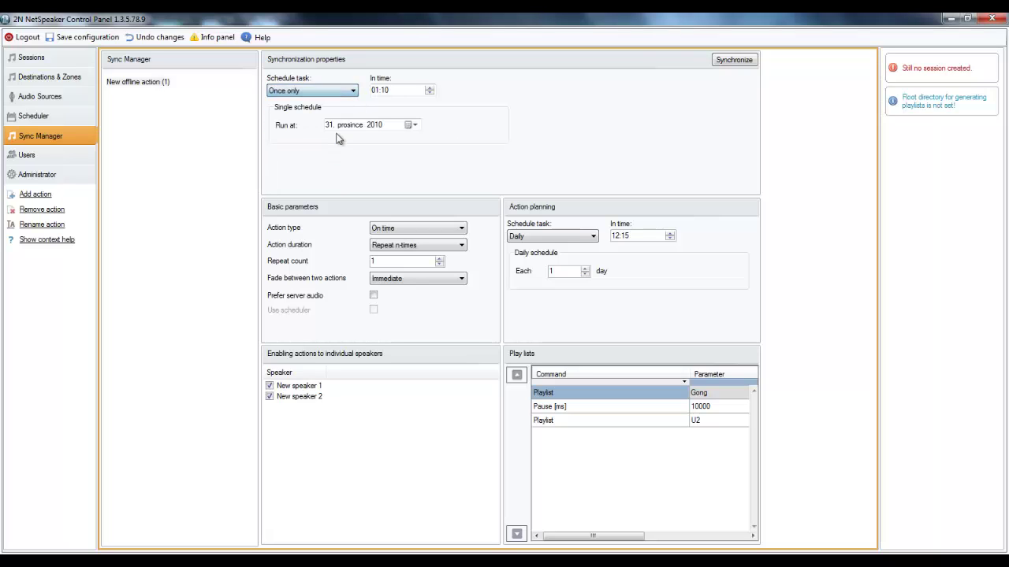
{"action": "left_click", "coordinate": [354, 93]}
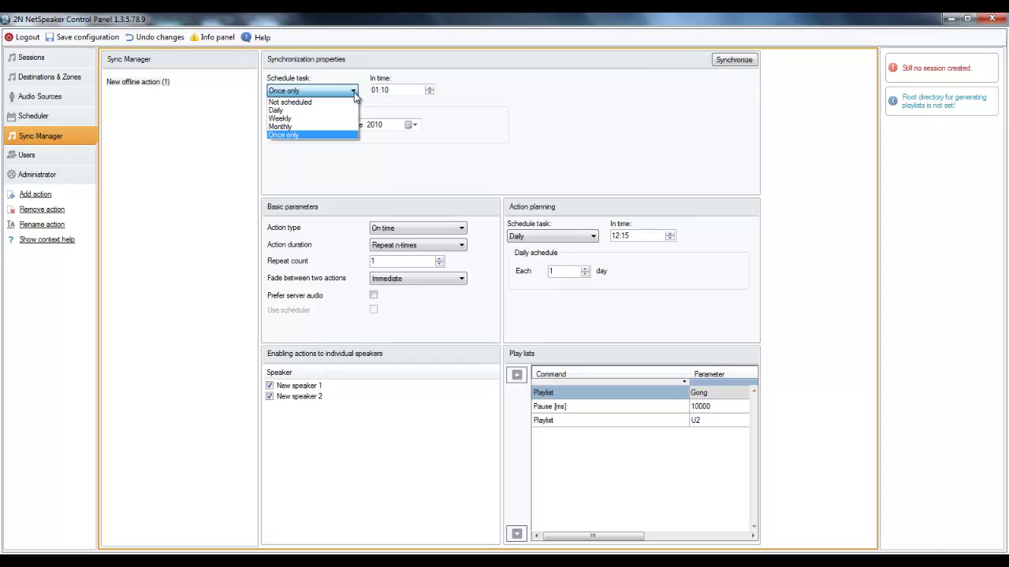
{"action": "left_click", "coordinate": [349, 100]}
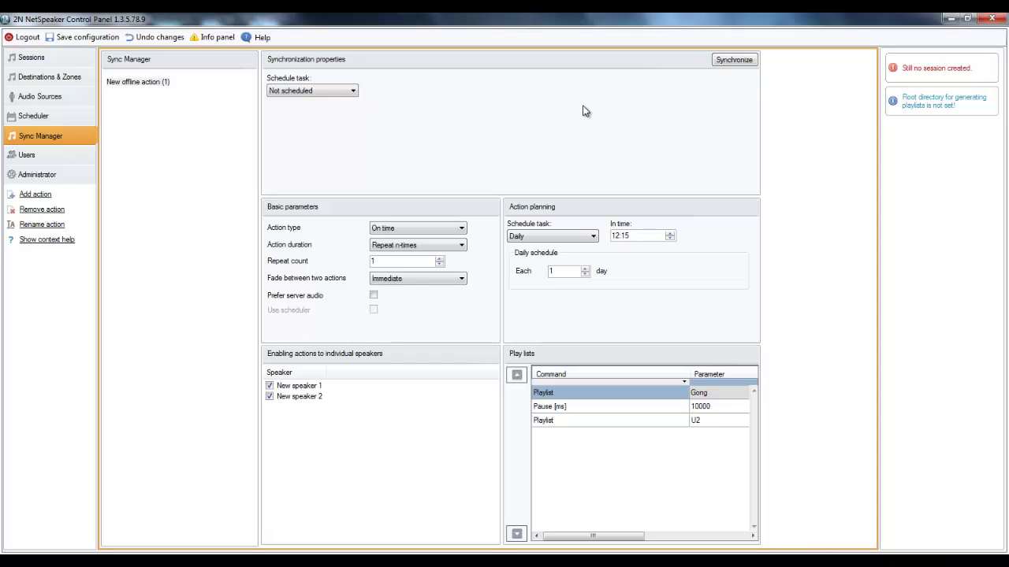
Synchronize the speakers manually, saving the changes to the server, and check the synchronization state of New speaker 1 and New speaker 2 in Destinations & Zones
{"action": "left_click", "coordinate": [734, 59]}
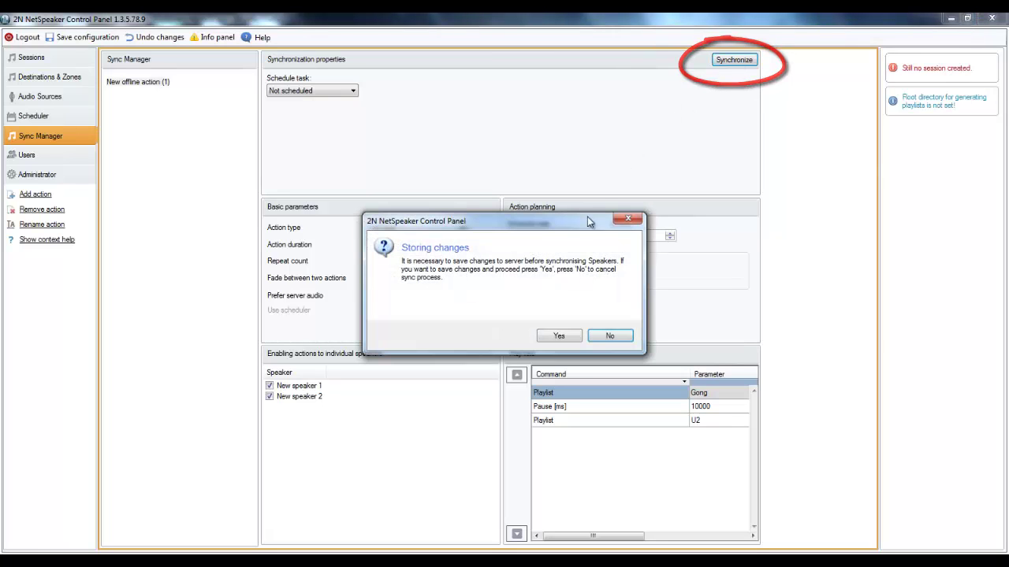
{"action": "left_click", "coordinate": [558, 337]}
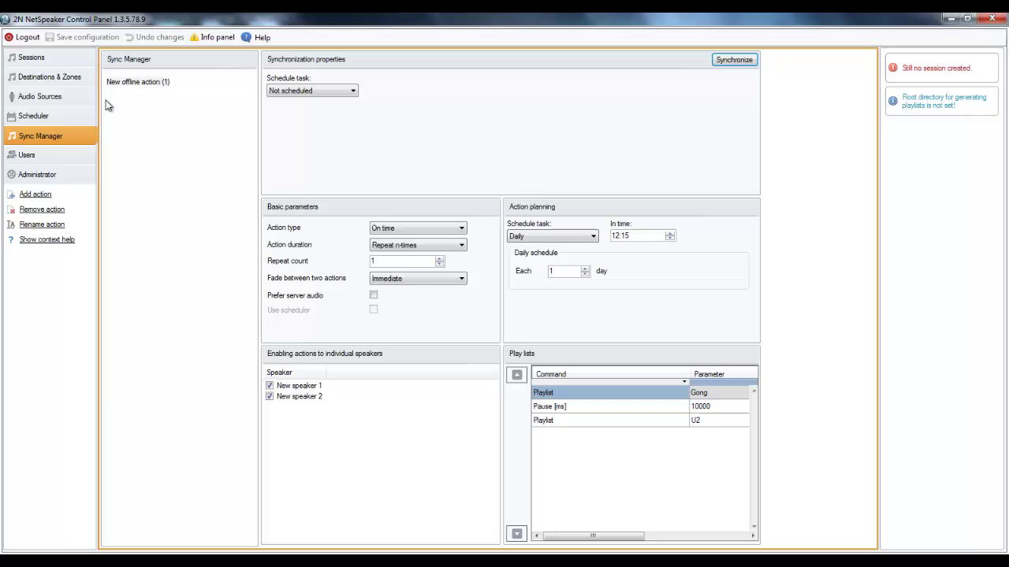
{"action": "left_click", "coordinate": [71, 81]}
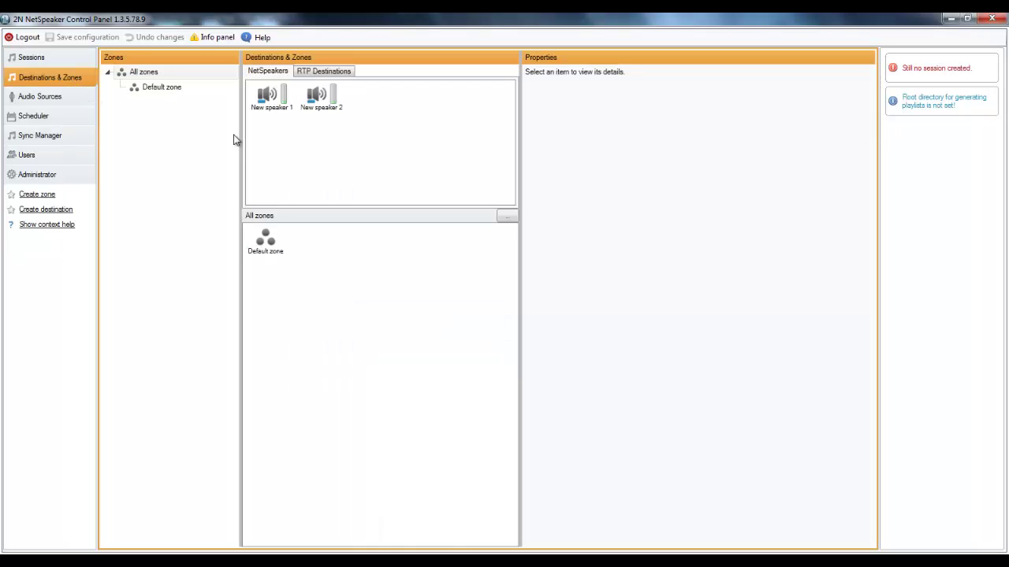
{"action": "left_click", "coordinate": [272, 106]}
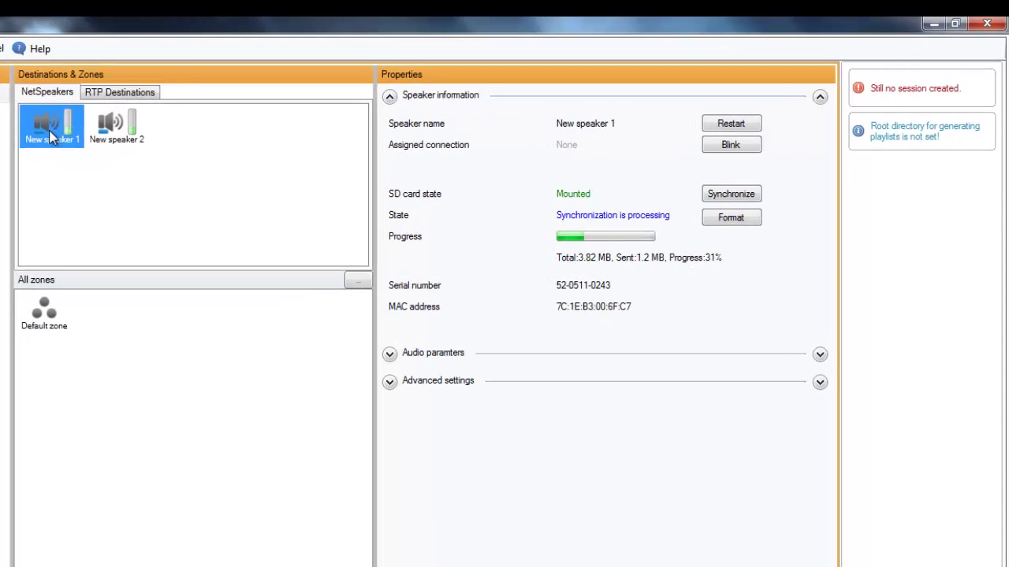
{"action": "left_click", "coordinate": [115, 136]}
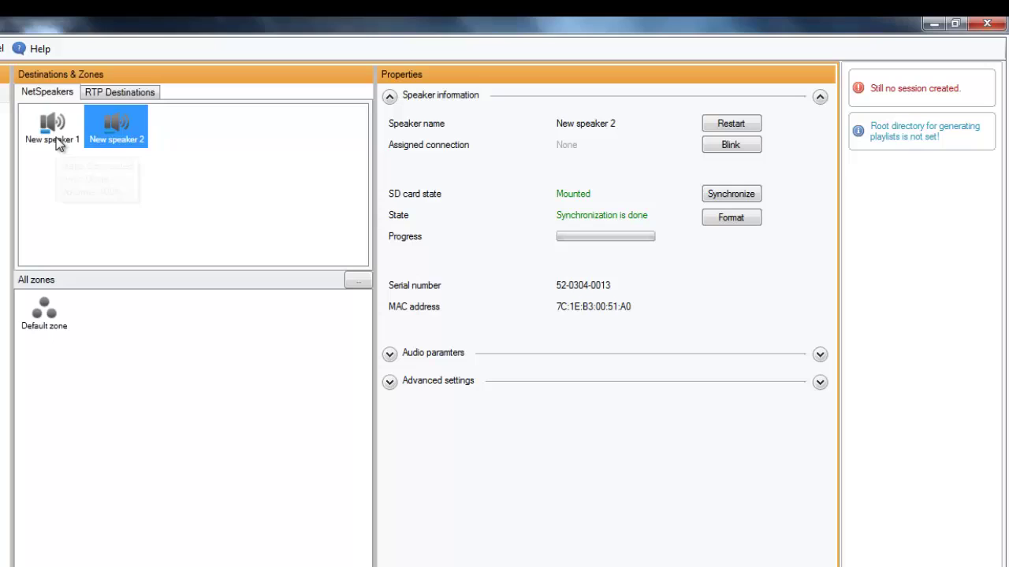
{"action": "left_click", "coordinate": [55, 138]}
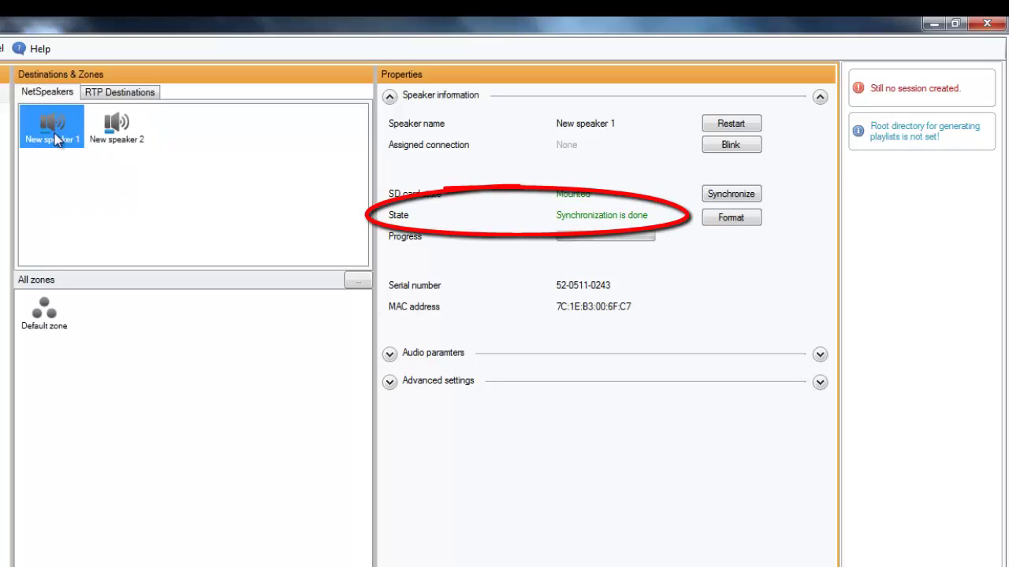
{"action": "left_click", "coordinate": [110, 139]}
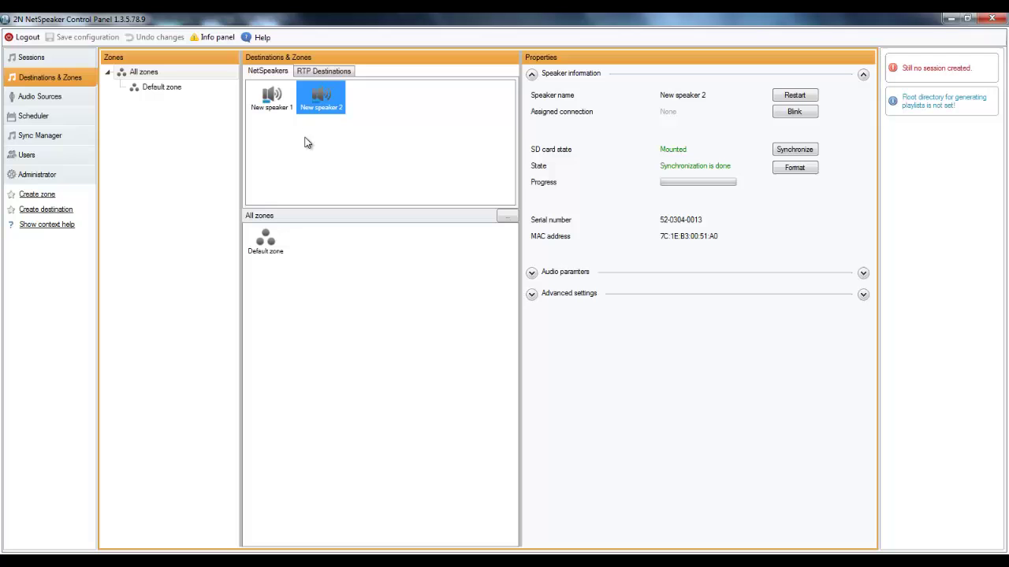
Return to Sync Manager and display the settings and play lists of New offline action (1)
{"action": "left_click", "coordinate": [60, 137]}
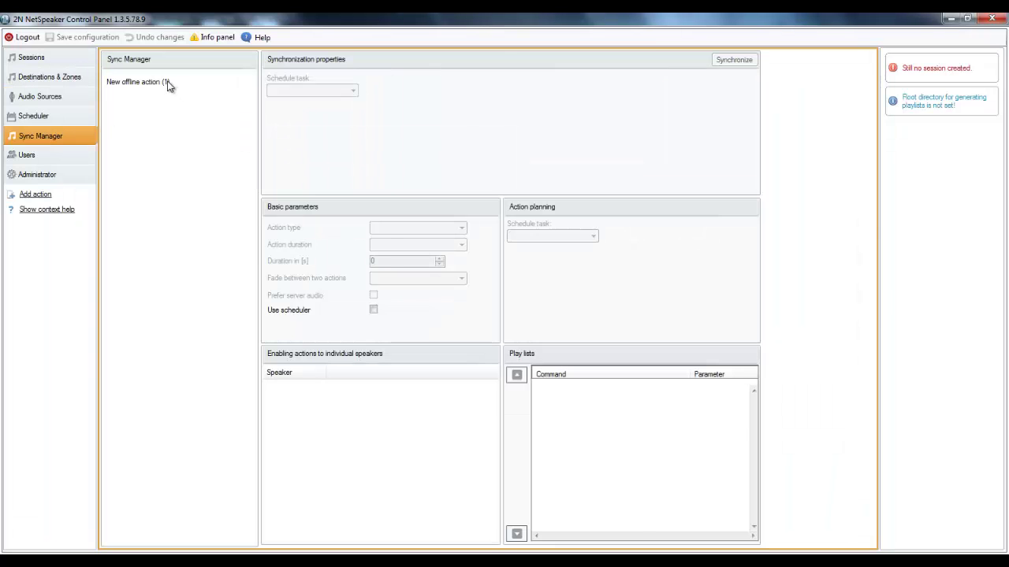
{"action": "left_click", "coordinate": [165, 82]}
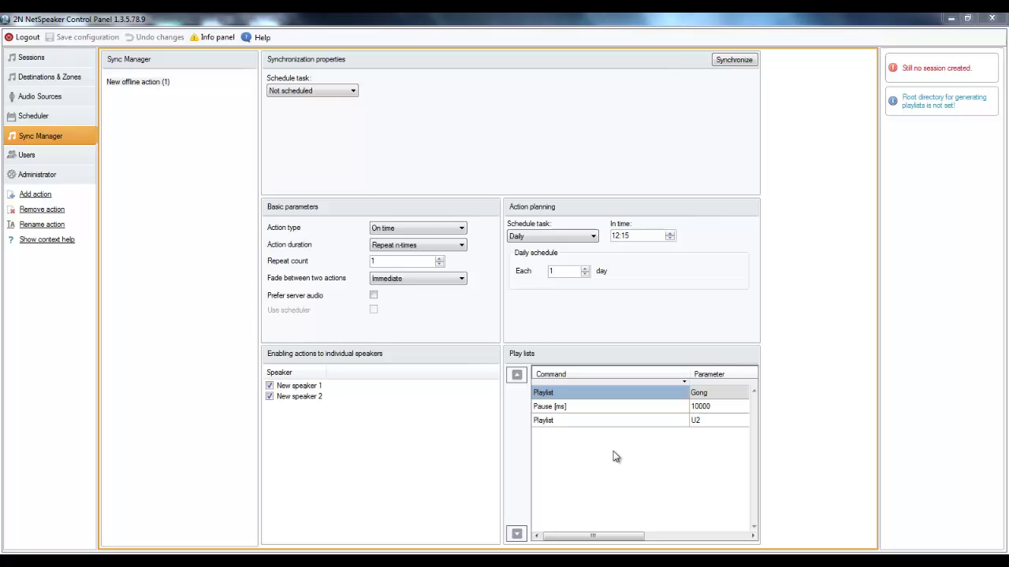
{"action": "left_click", "coordinate": [590, 434]}
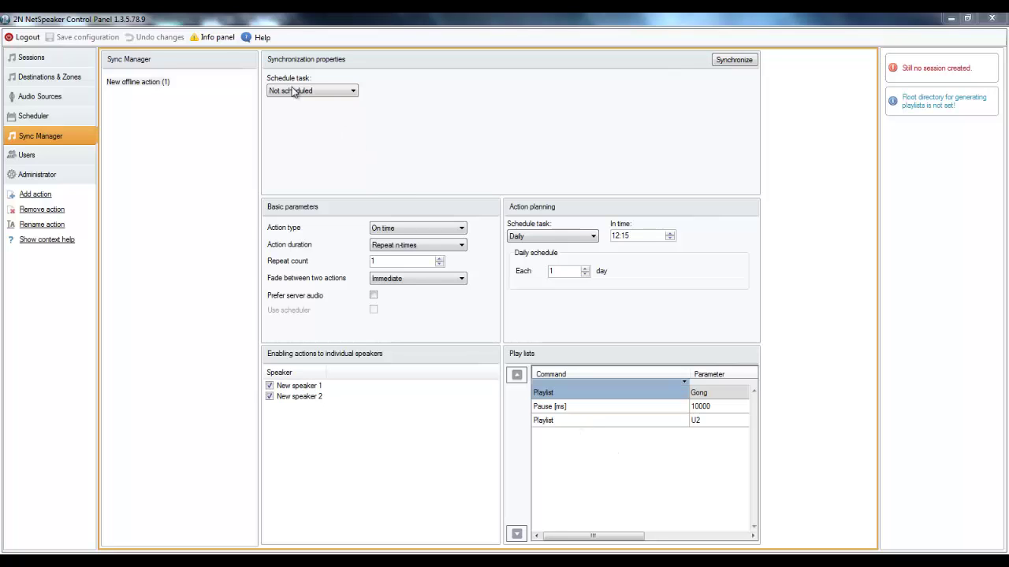
Open the help and consult the SD card tables in IP Audio System Limits and Specifications and the Sync Manager page
{"action": "left_click", "coordinate": [257, 39]}
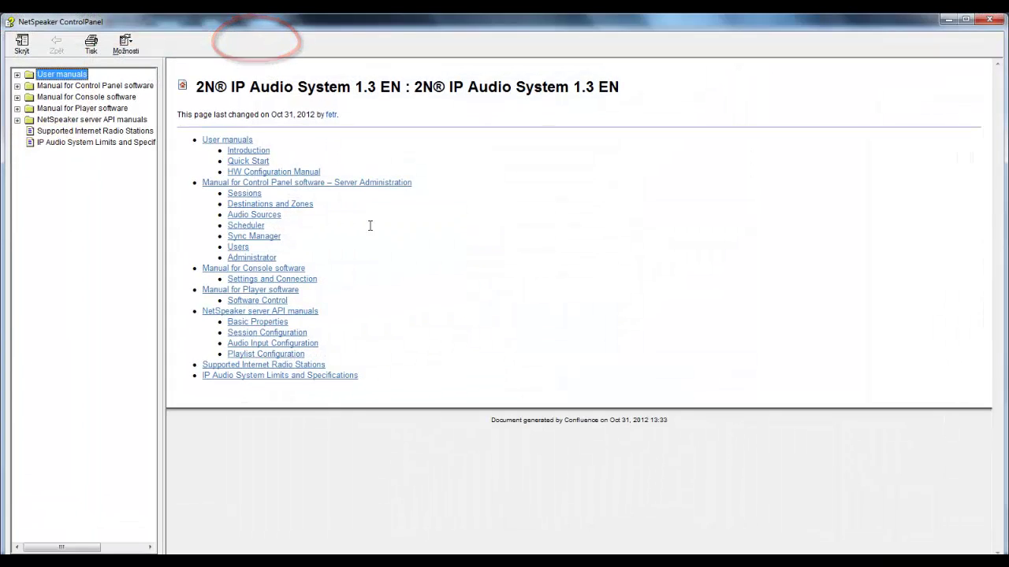
{"action": "left_click", "coordinate": [294, 376]}
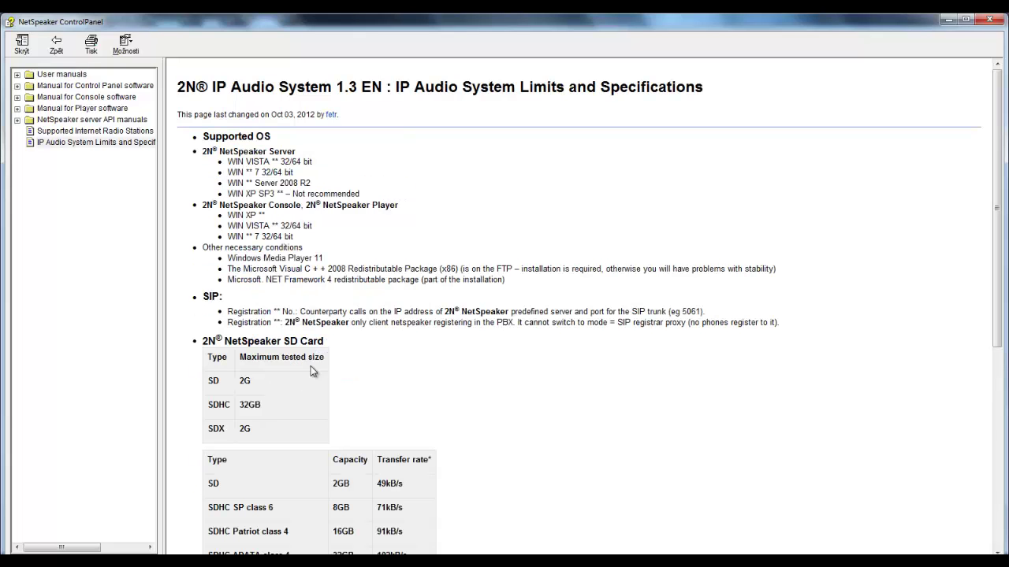
{"action": "scroll", "coordinate": [434, 366], "scroll_direction": "down", "scroll_amount": 3}
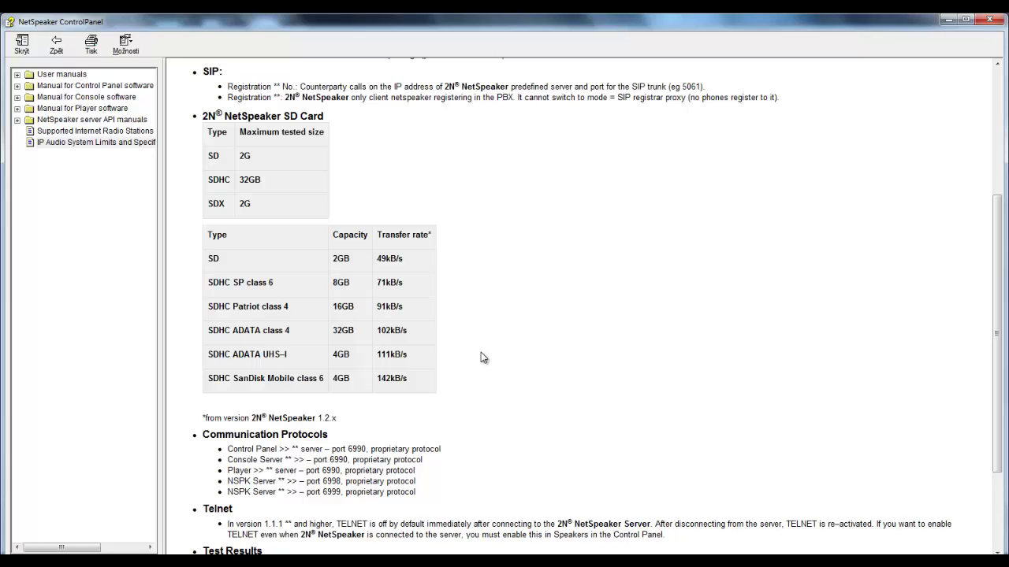
{"action": "left_click", "coordinate": [56, 45]}
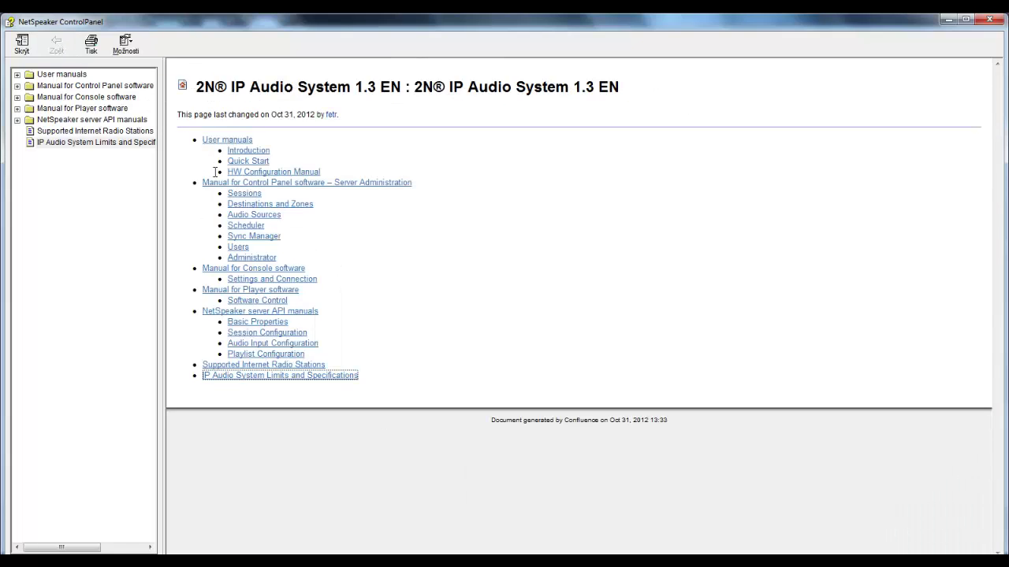
{"action": "left_click", "coordinate": [255, 235]}
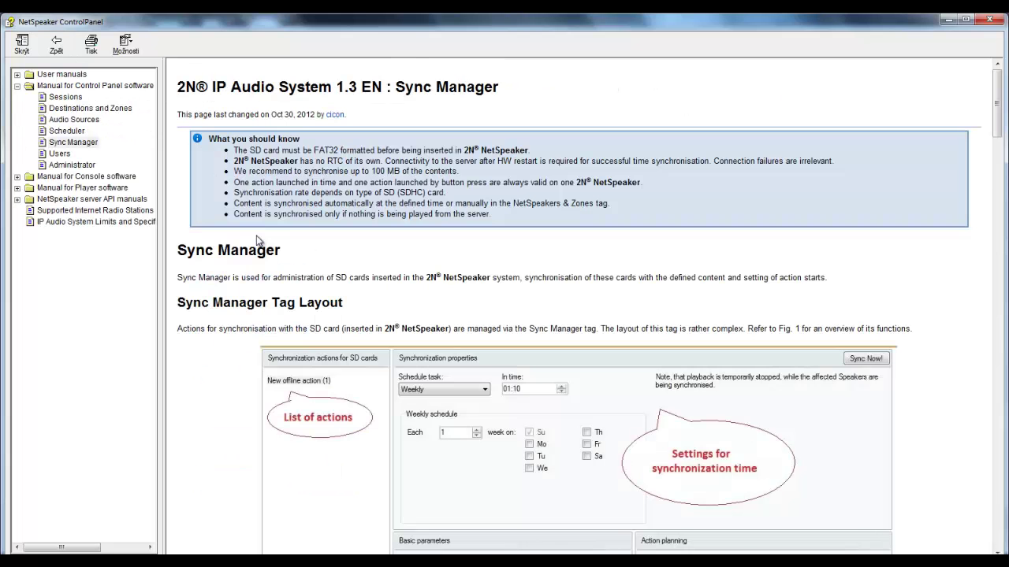